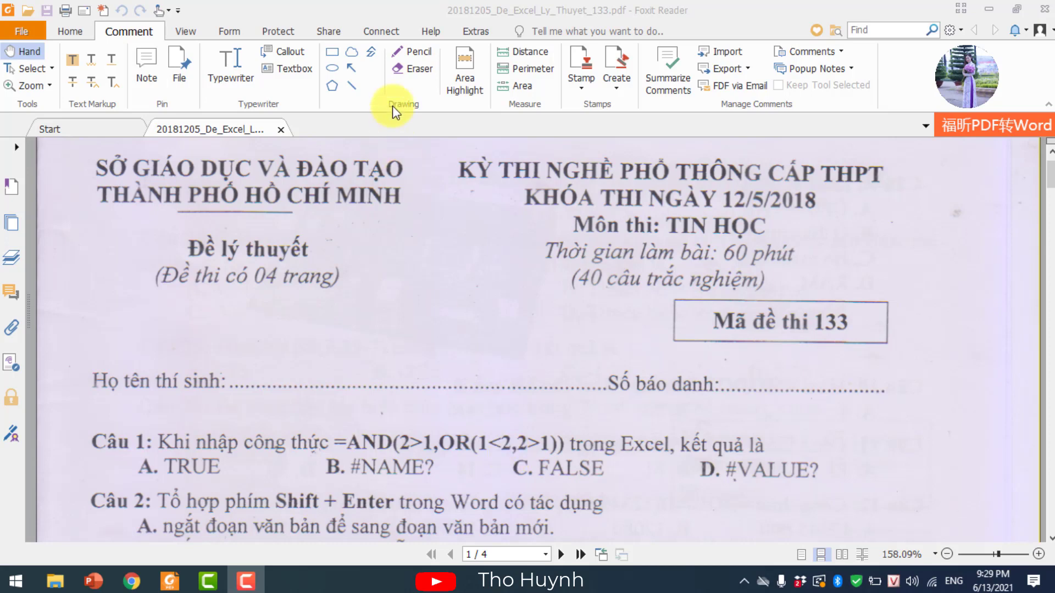
- Use the Rectangle comment tool to draw red boxes around Câu 1 'A. TRUE' and Câu 2 answer B
left_click(332, 51)
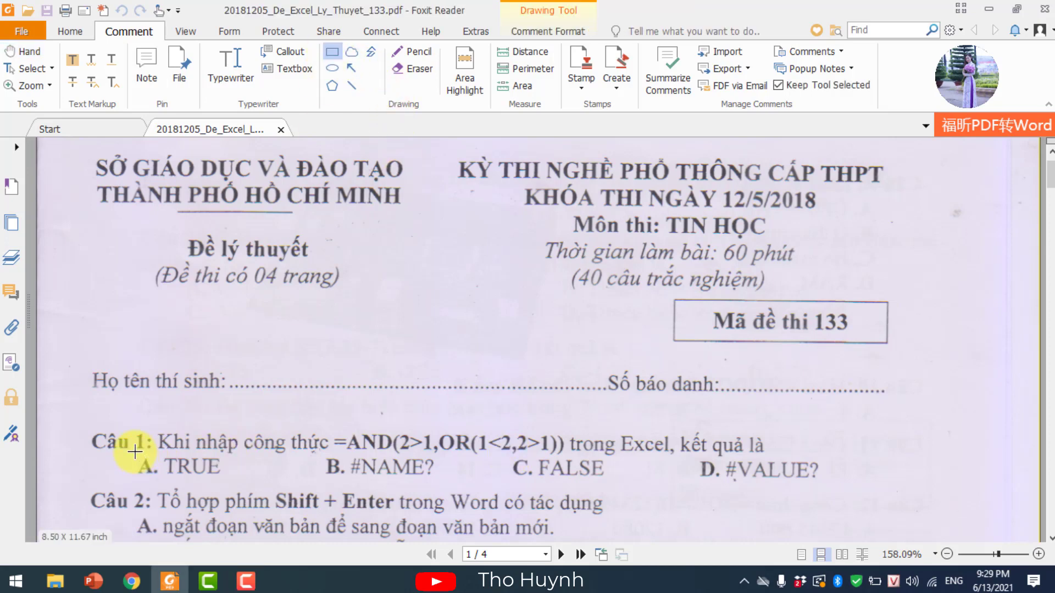
left_click_drag(136, 452, 232, 481)
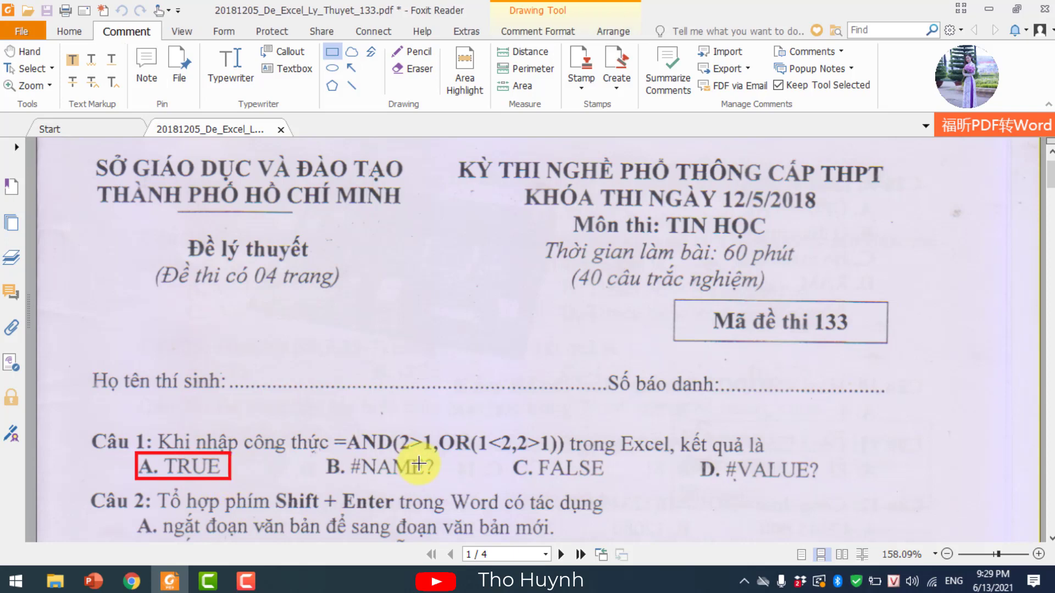
scroll(419, 464, "down", 3)
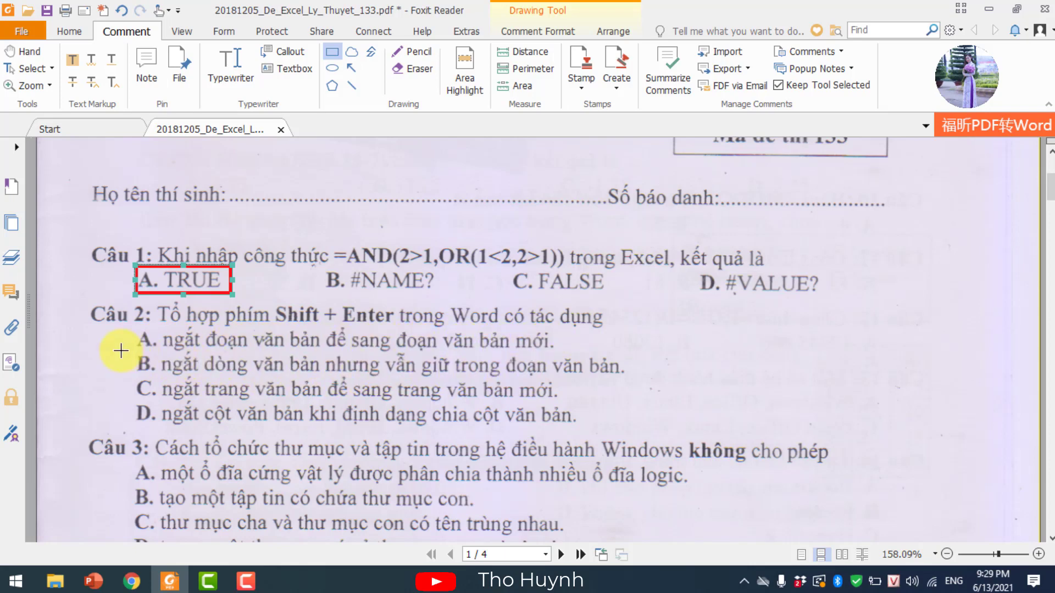
mouse_move(126, 351)
left_mouse_down()
mouse_move(146, 367)
mouse_move(636, 382)
left_mouse_up()
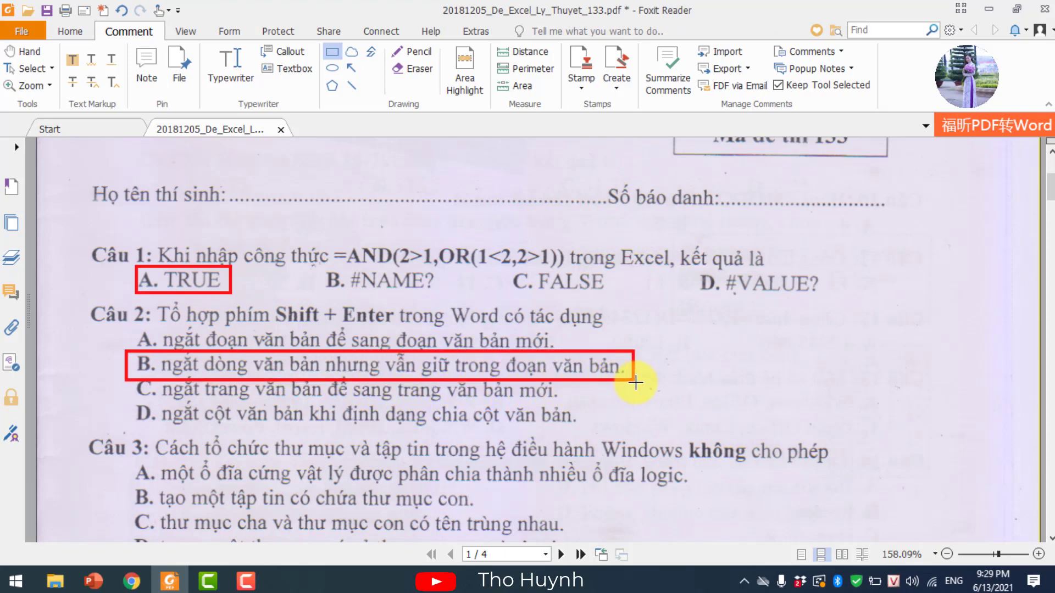
left_click_drag(635, 382, 637, 382)
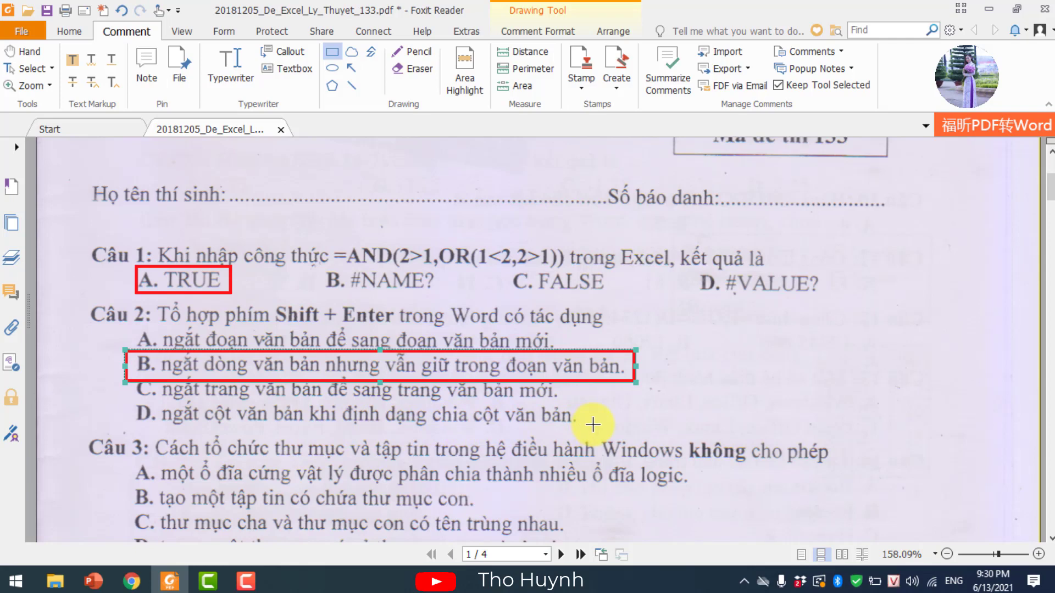
scroll(595, 412, "down", 3)
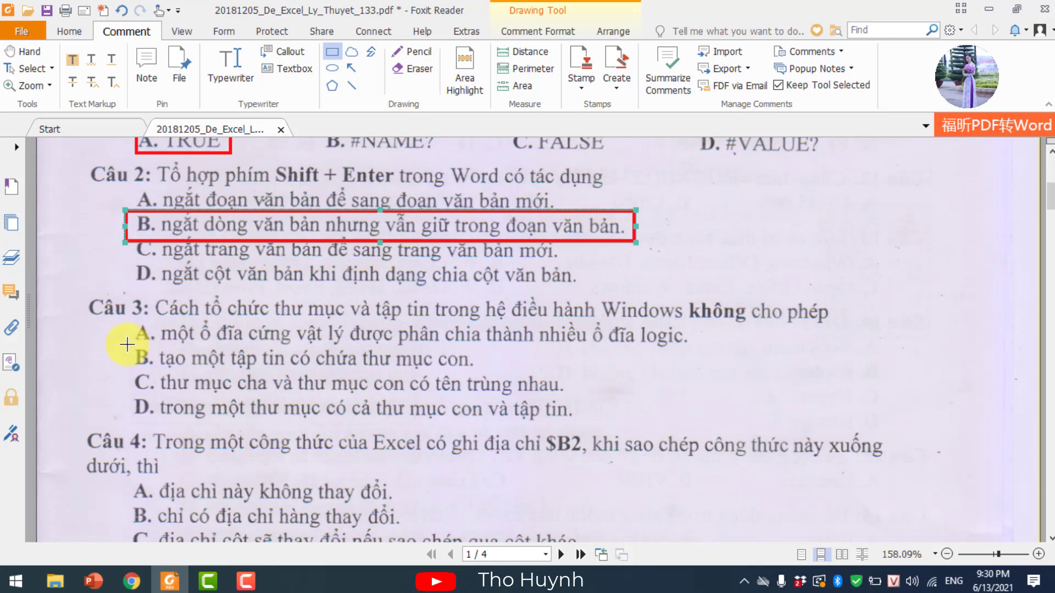
- Box Câu 3 answer B, Câu 4 answer B, Câu 5 'B. Formula Bar' and Câu 6 'A. như nút Cancel'
left_click_drag(129, 345, 482, 377)
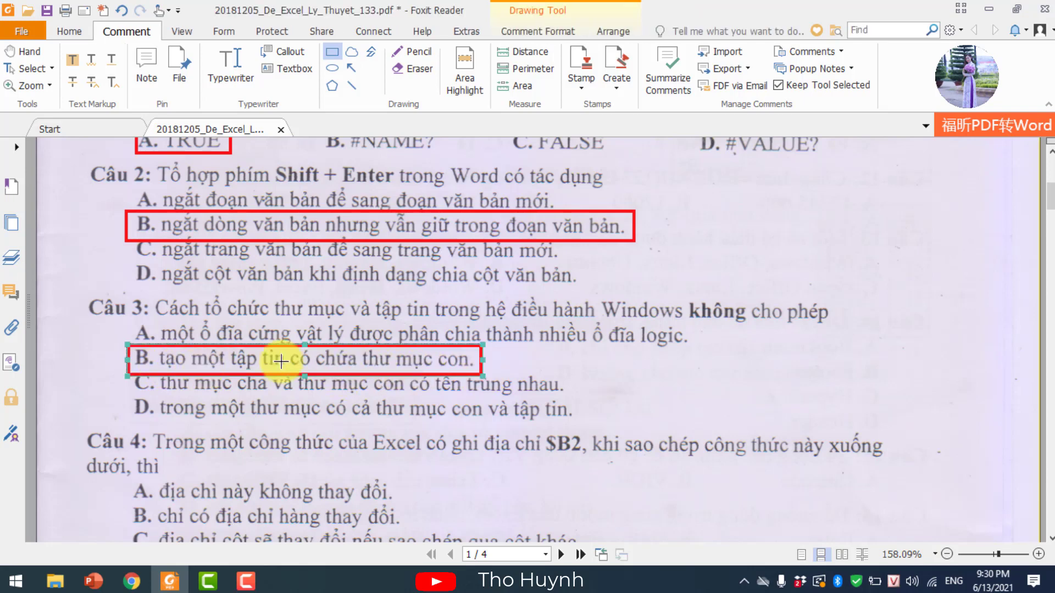
scroll(281, 361, "down", 3)
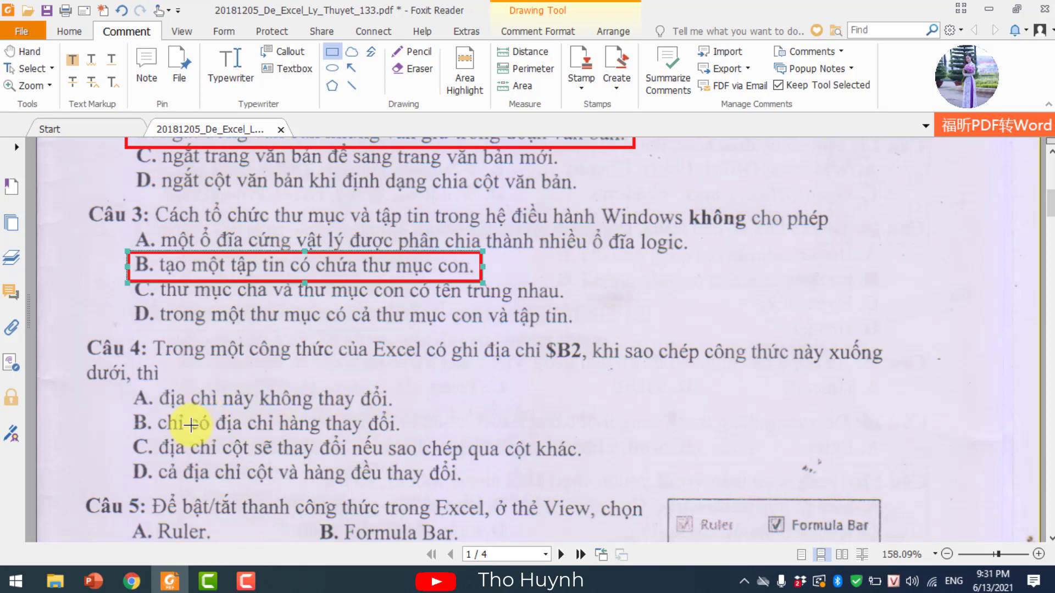
mouse_move(122, 409)
left_mouse_down()
mouse_move(132, 434)
mouse_move(385, 424)
mouse_move(407, 435)
left_mouse_up()
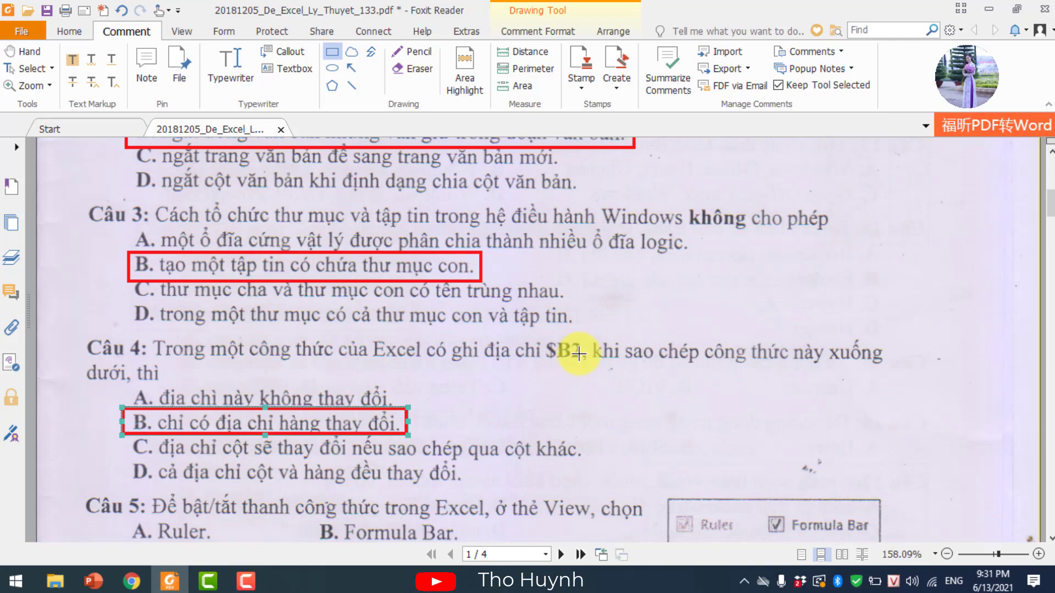
scroll(582, 354, "down", 3)
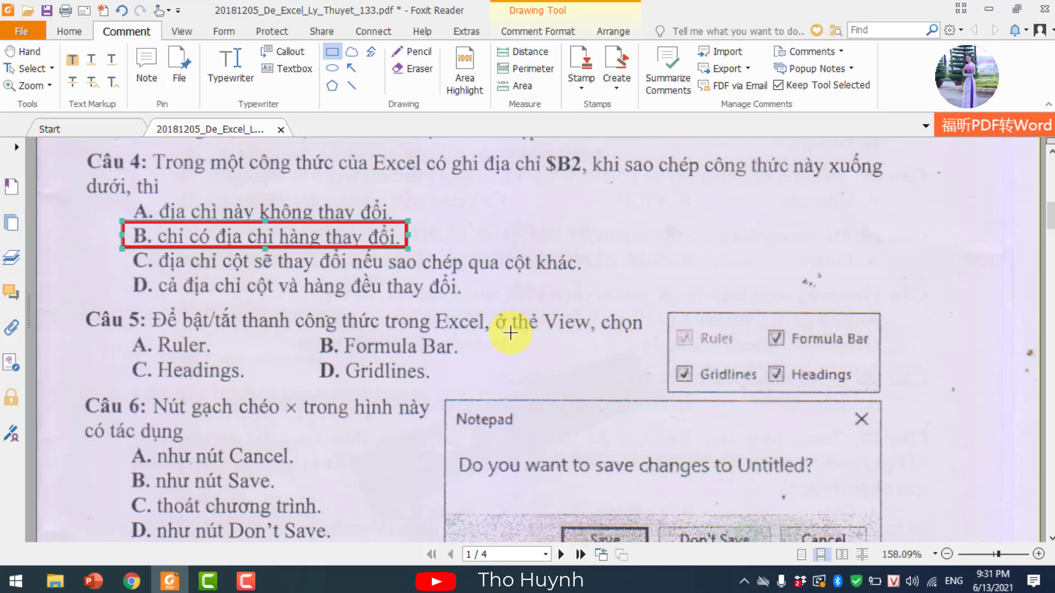
left_click_drag(315, 332, 466, 362)
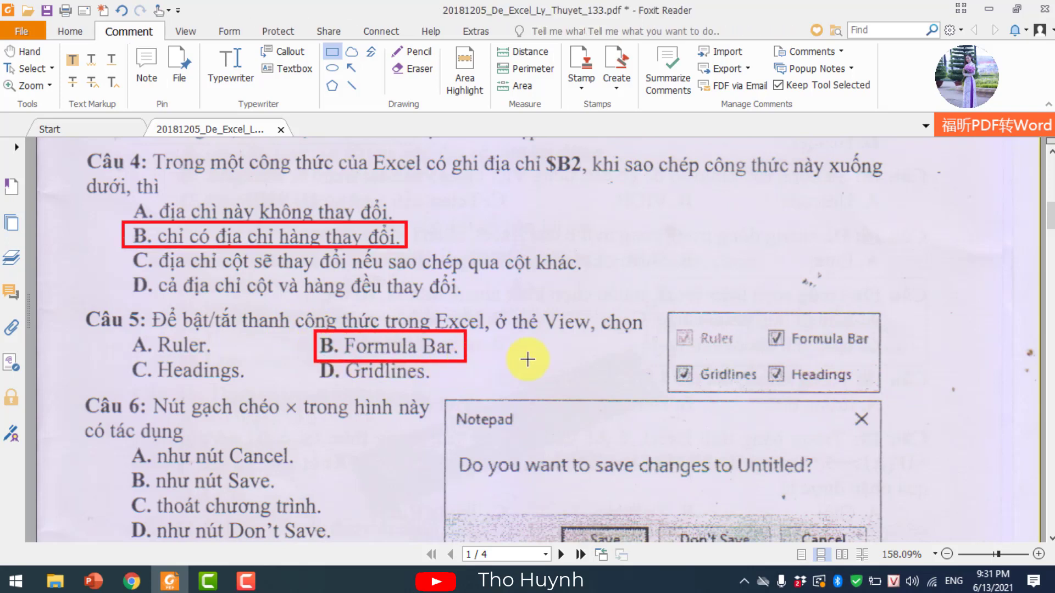
scroll(540, 351, "down", 3)
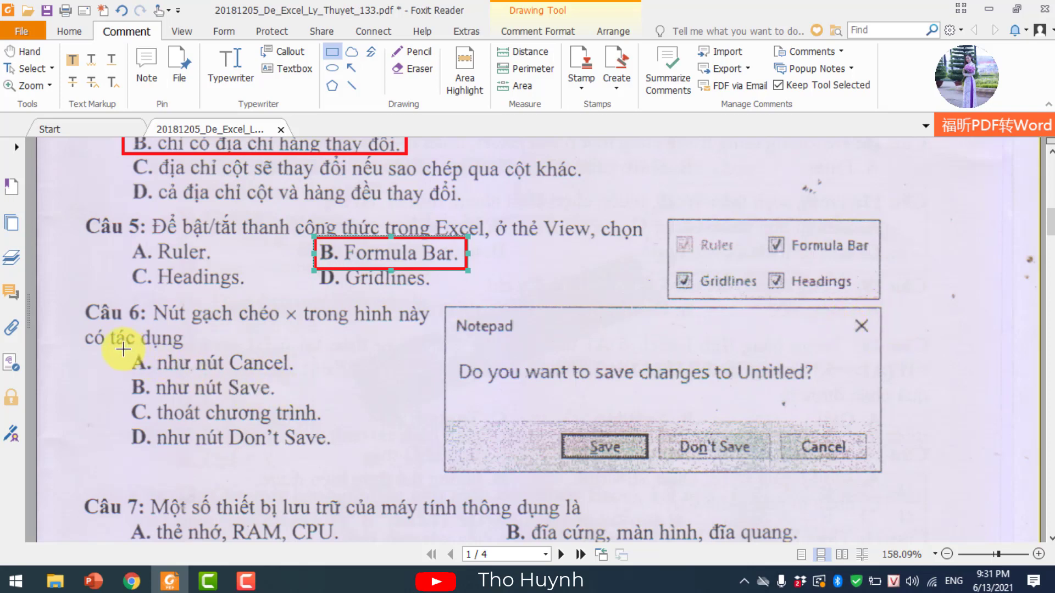
left_click_drag(121, 347, 307, 378)
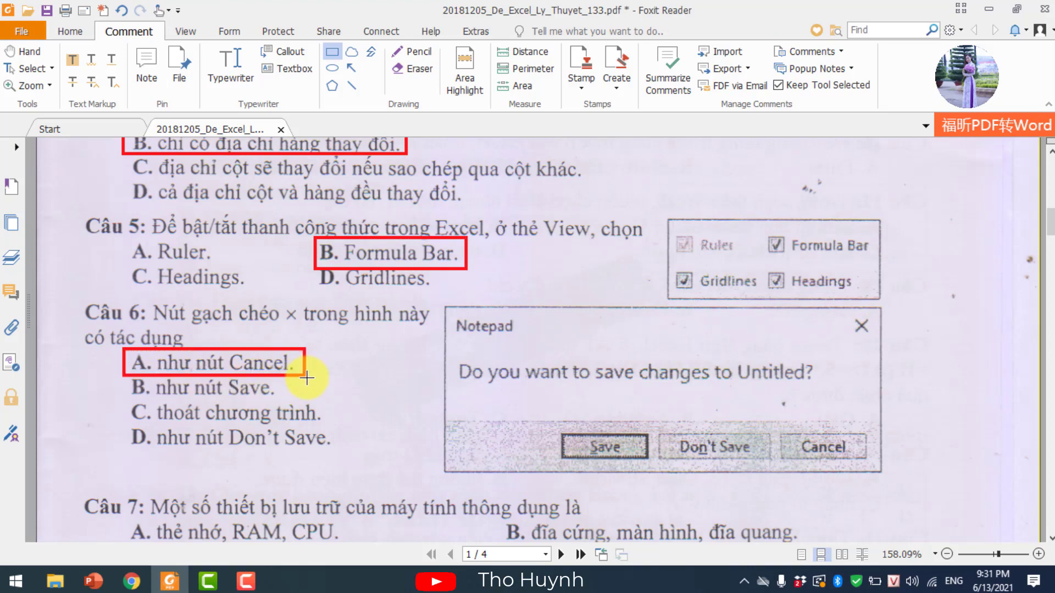
scroll(414, 377, "down", 3)
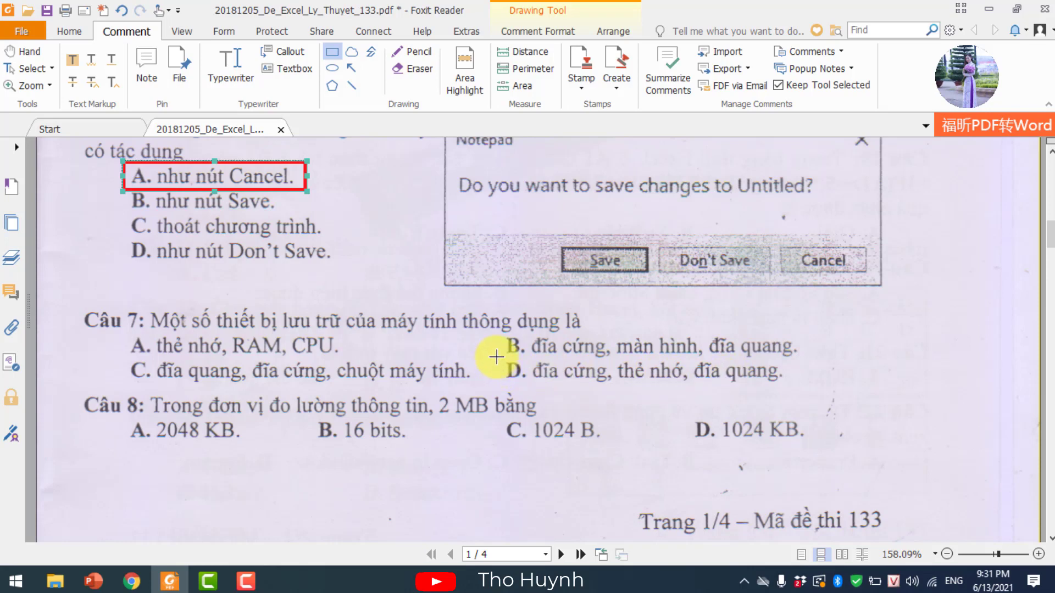
- Box answer D for Câu 7 and 'A. 2048 KB' for Câu 8, then move on to page 2
left_click_drag(498, 357, 797, 392)
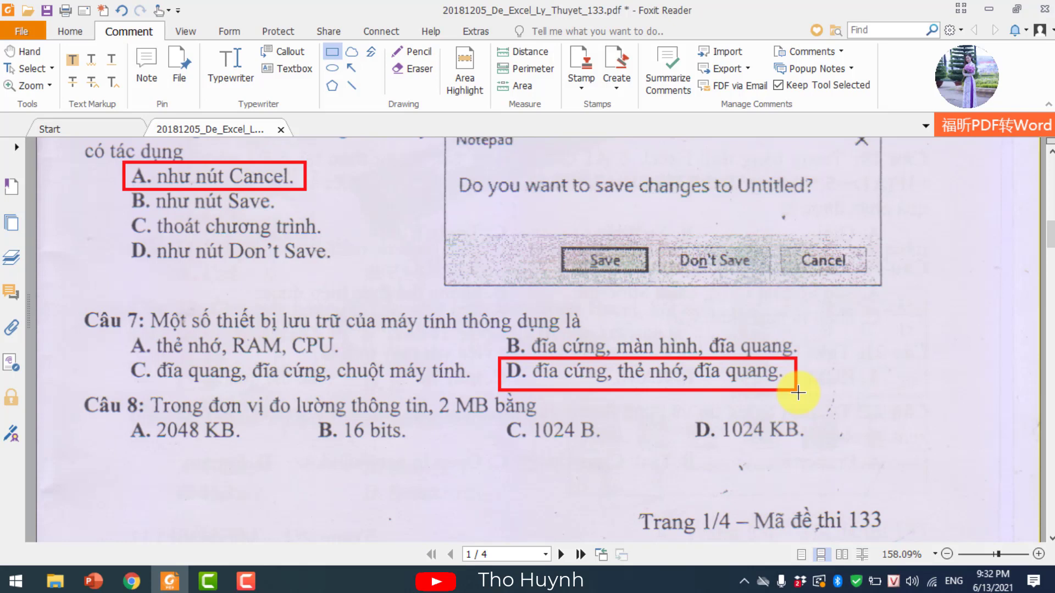
left_click_drag(798, 392, 798, 393)
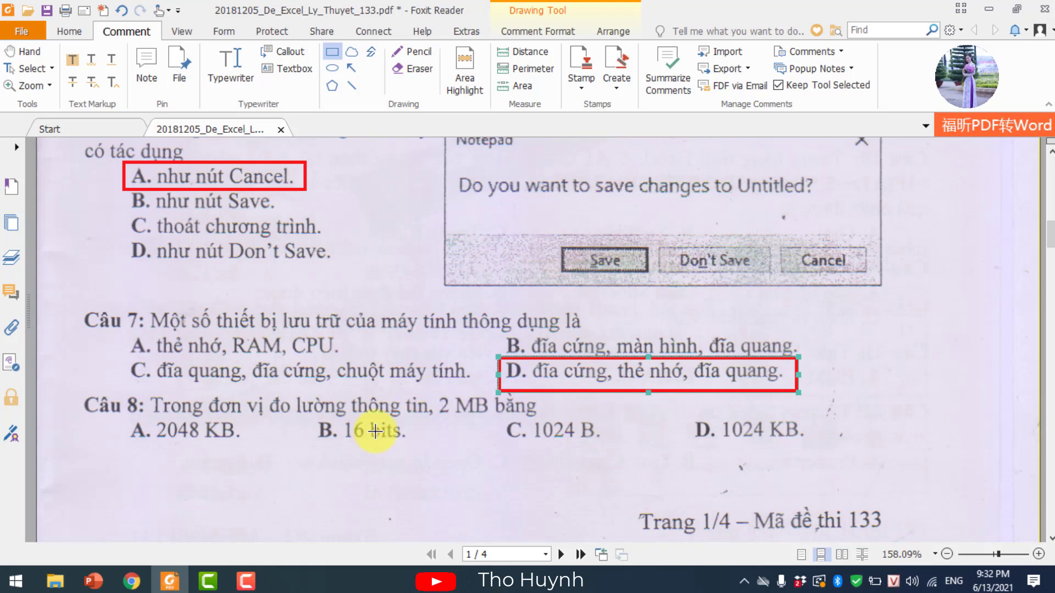
left_click_drag(122, 417, 245, 447)
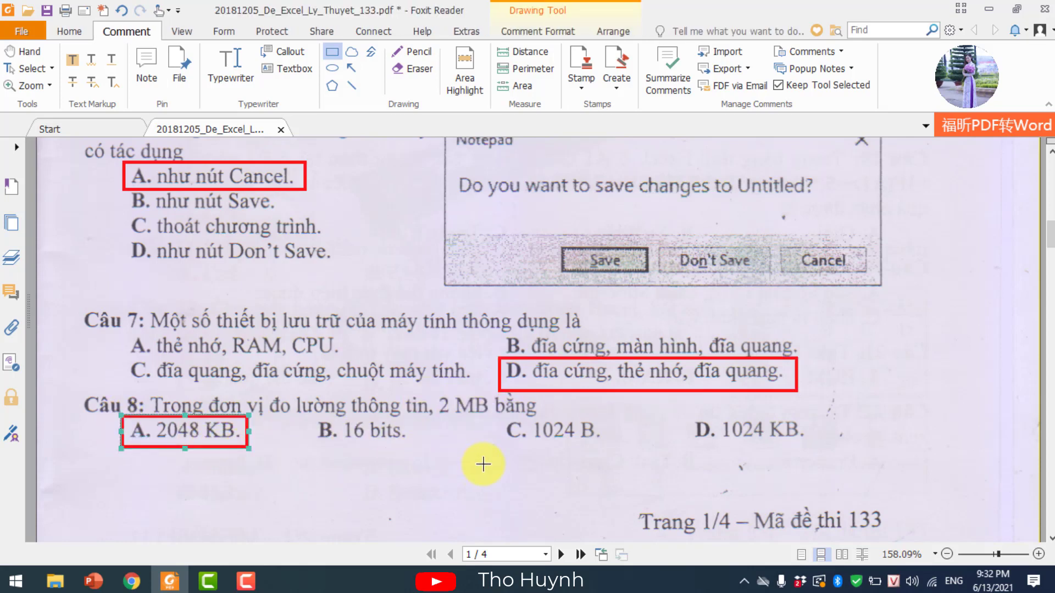
scroll(483, 464, "down", 3)
scroll(490, 446, "down", 3)
scroll(490, 446, "down", 2)
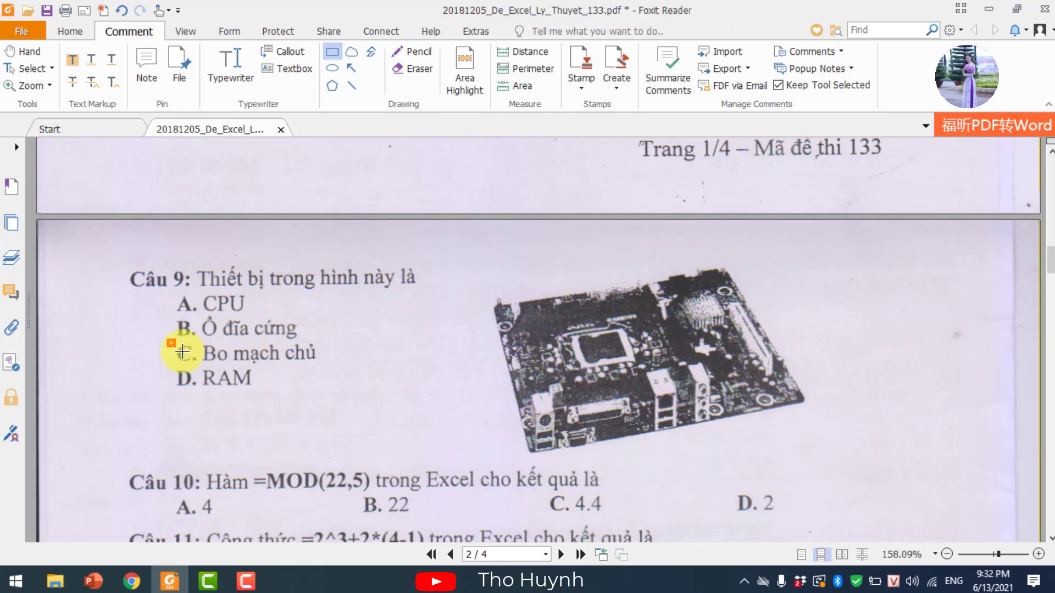
- Box 'C. Bo mạch chủ' for Câu 9, 'D. 2' for Câu 10 and 'C. 14' for Câu 11
left_click_drag(166, 339, 327, 367)
scroll(491, 358, "down", 3)
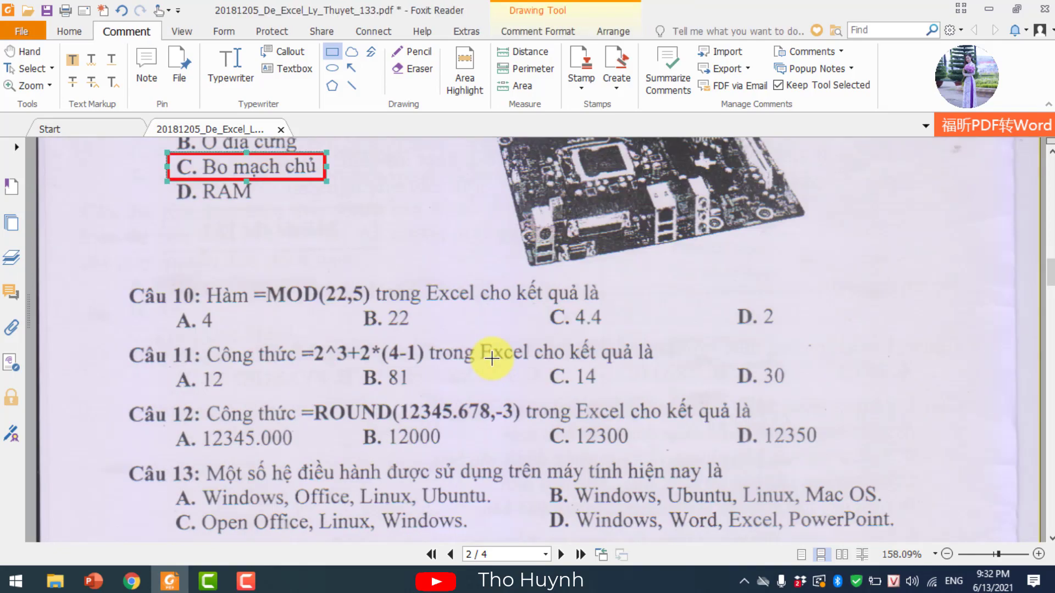
scroll(491, 358, "down", 1)
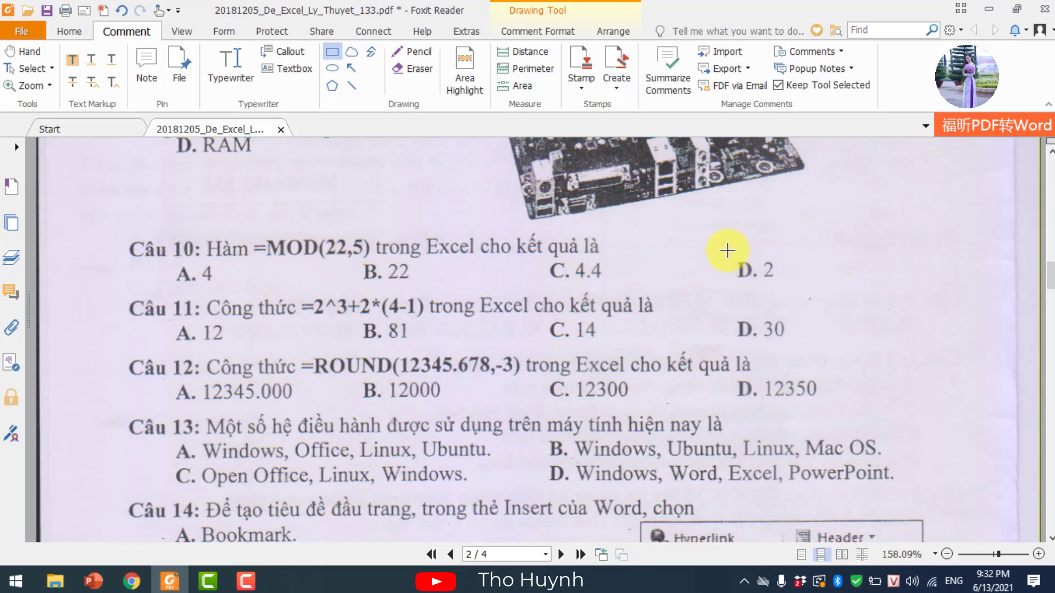
left_click_drag(728, 250, 785, 286)
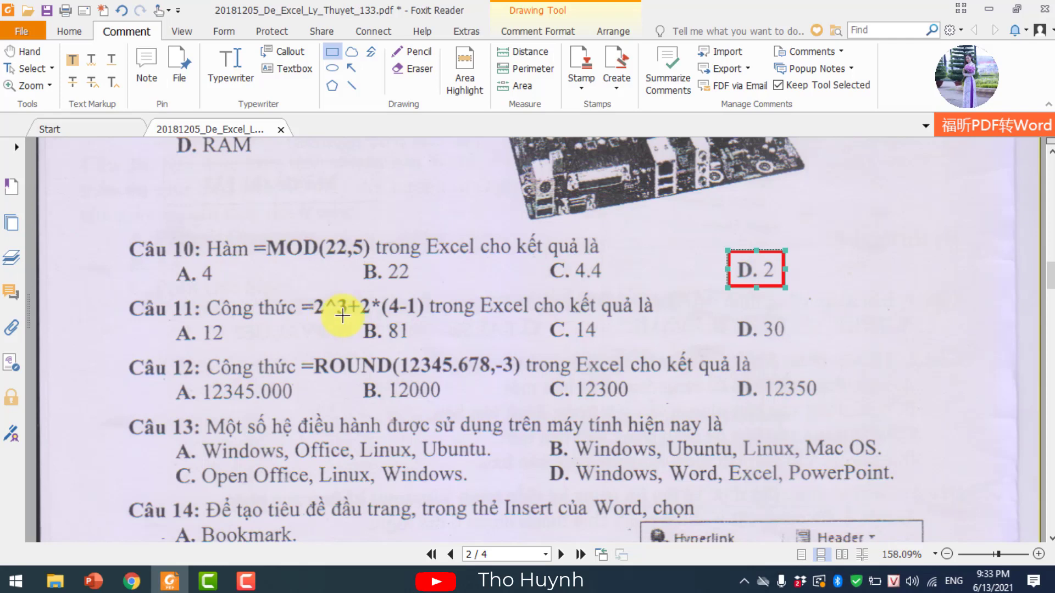
left_click(552, 323)
left_click_drag(545, 316, 610, 344)
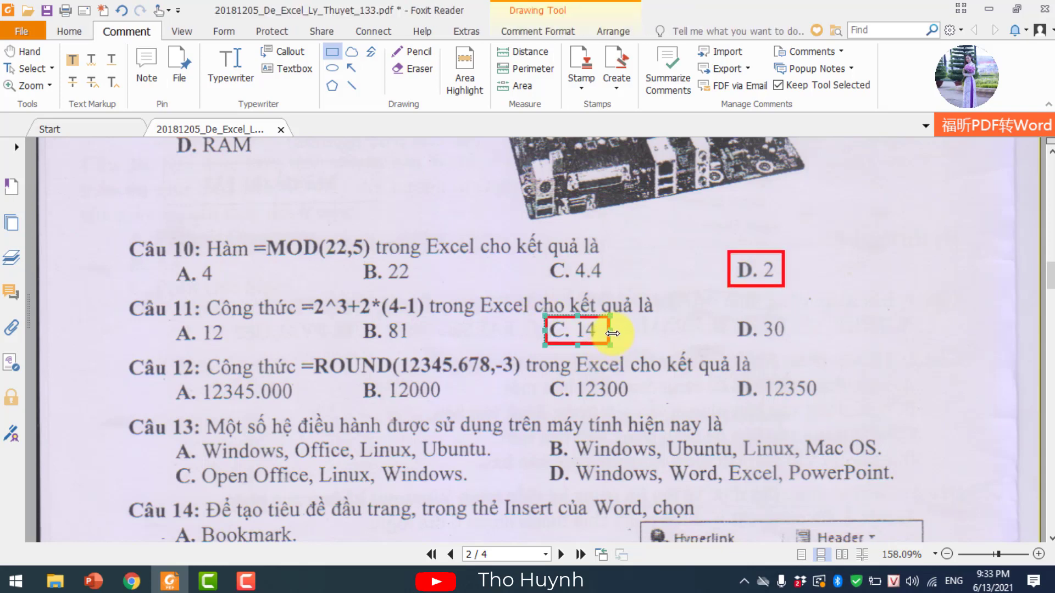
scroll(613, 333, "down", 3)
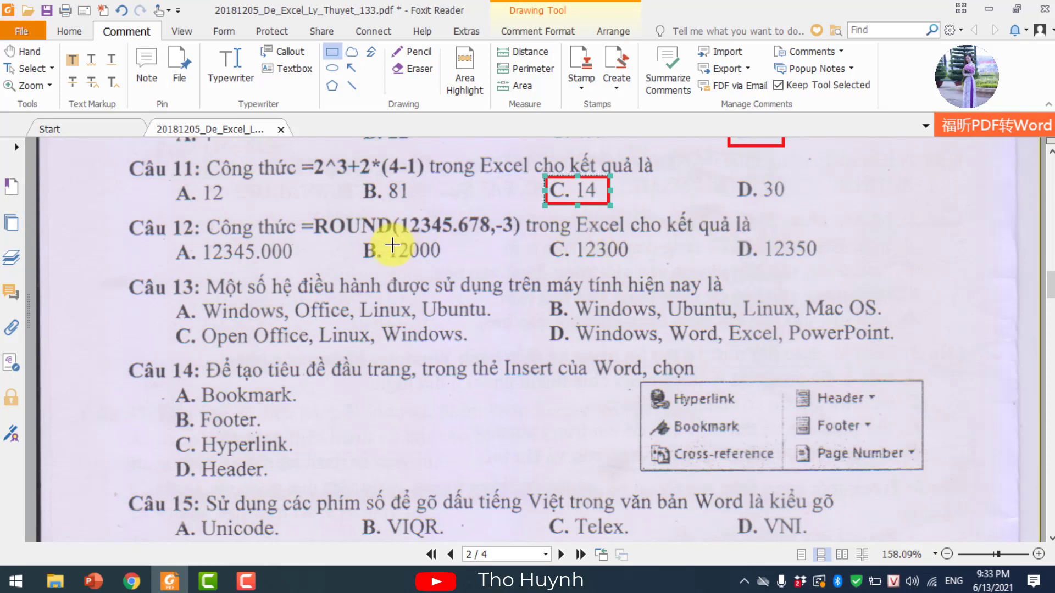
- Box 'B. 12000' for Câu 12, B for Câu 13, 'D. Header' for Câu 14 and 'D. VNI.' for Câu 15
left_click_drag(360, 238, 460, 265)
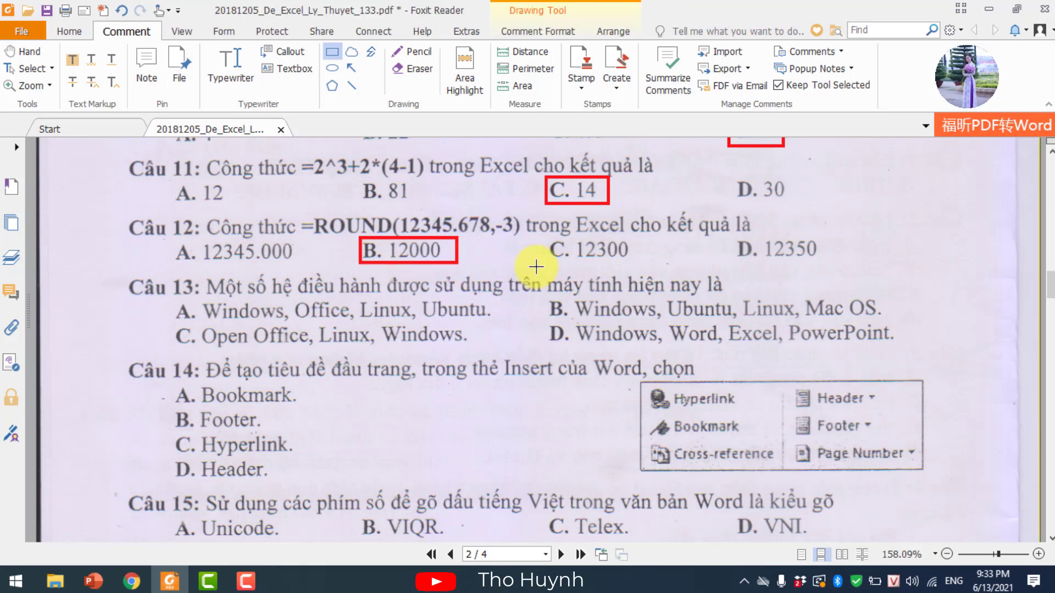
scroll(522, 237, "down", 2)
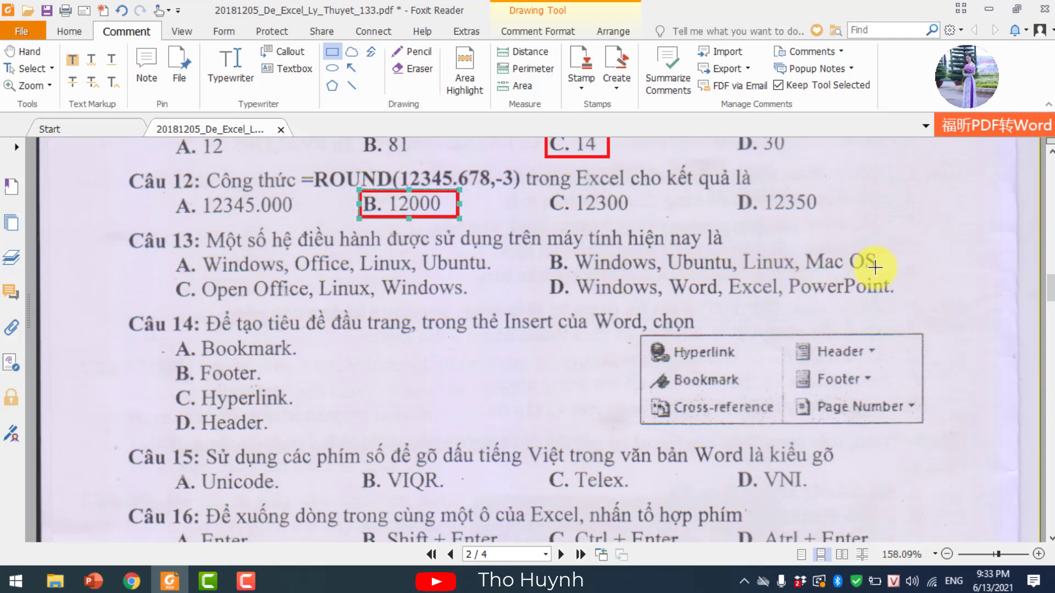
mouse_move(544, 248)
left_mouse_down()
mouse_move(705, 276)
mouse_move(890, 276)
left_mouse_up()
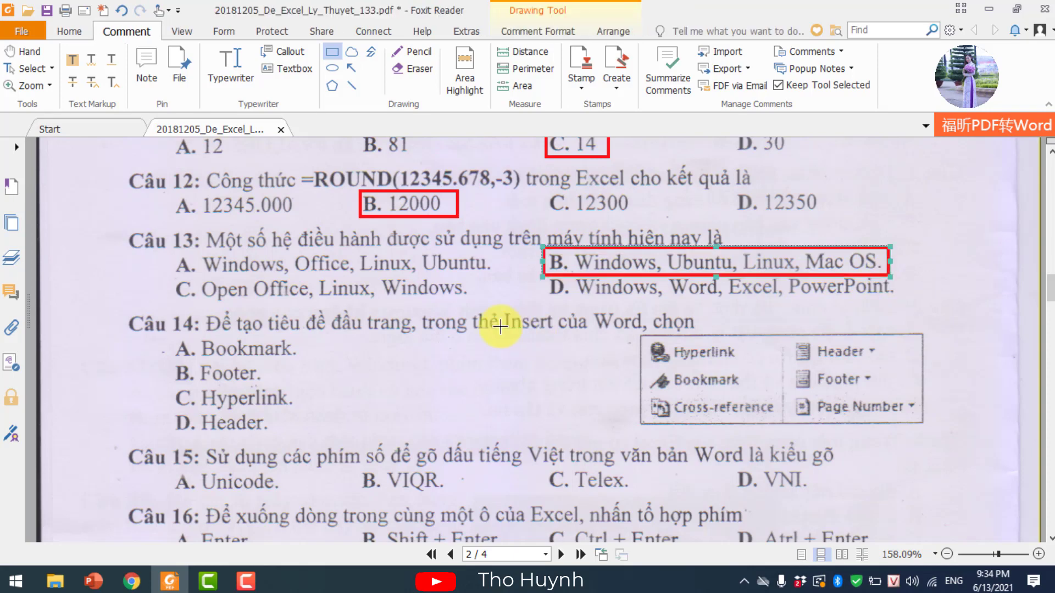
scroll(497, 327, "down", 3)
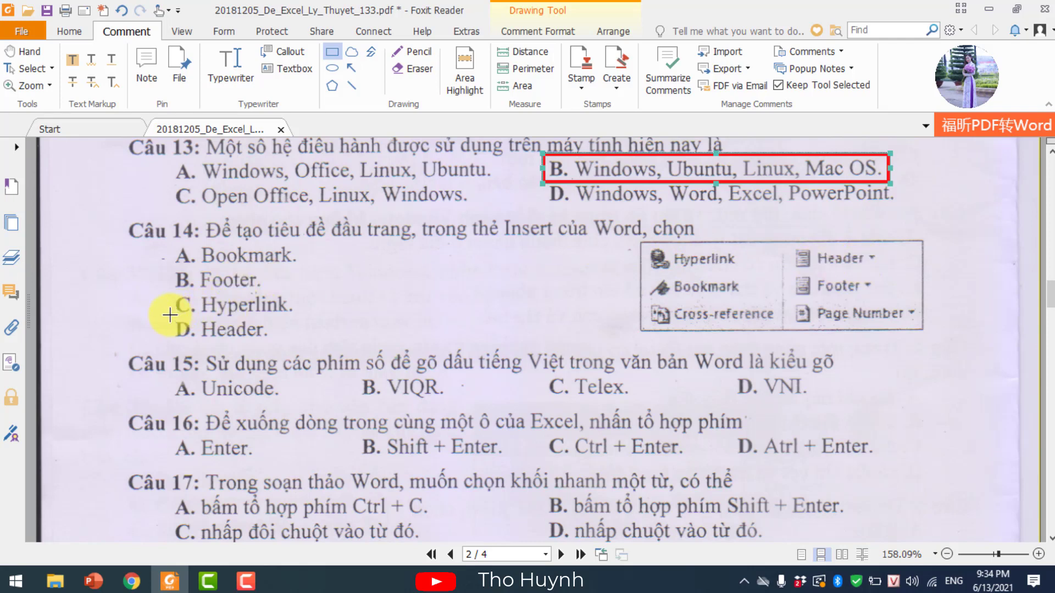
left_click_drag(170, 317, 291, 351)
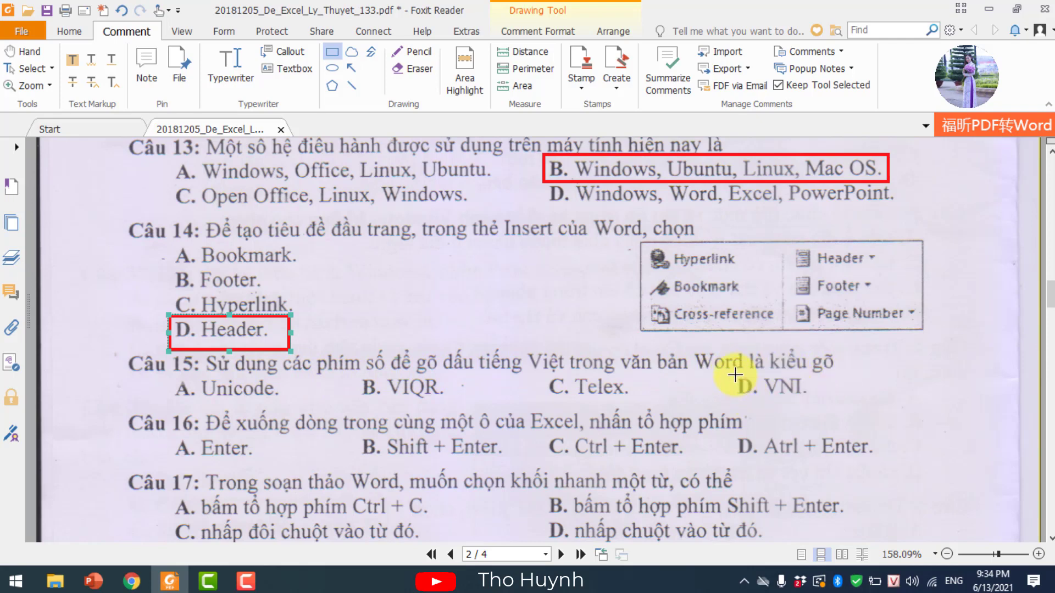
left_click_drag(735, 374, 816, 402)
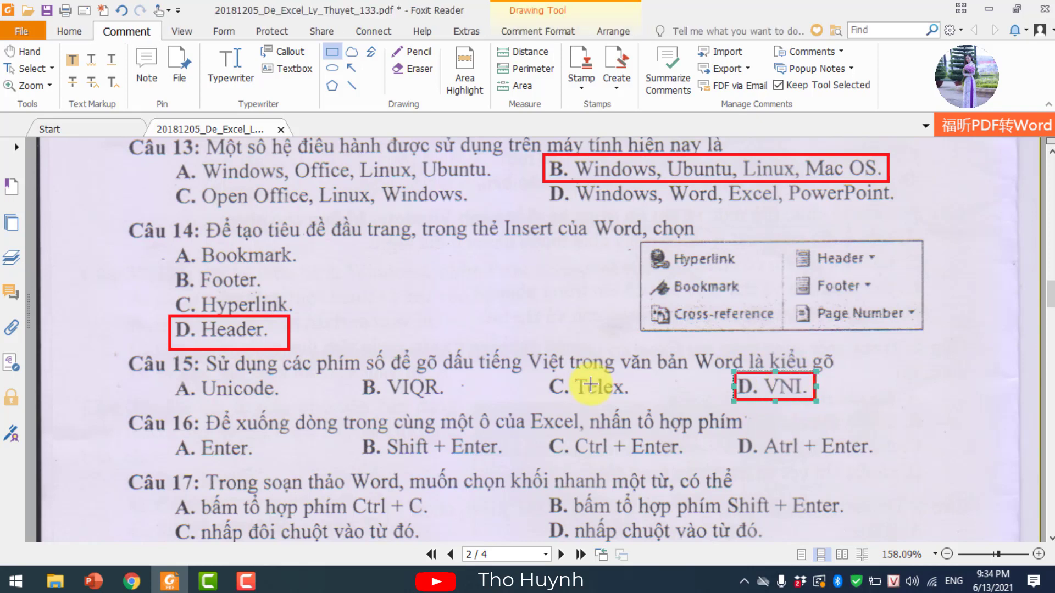
scroll(593, 387, "down", 3)
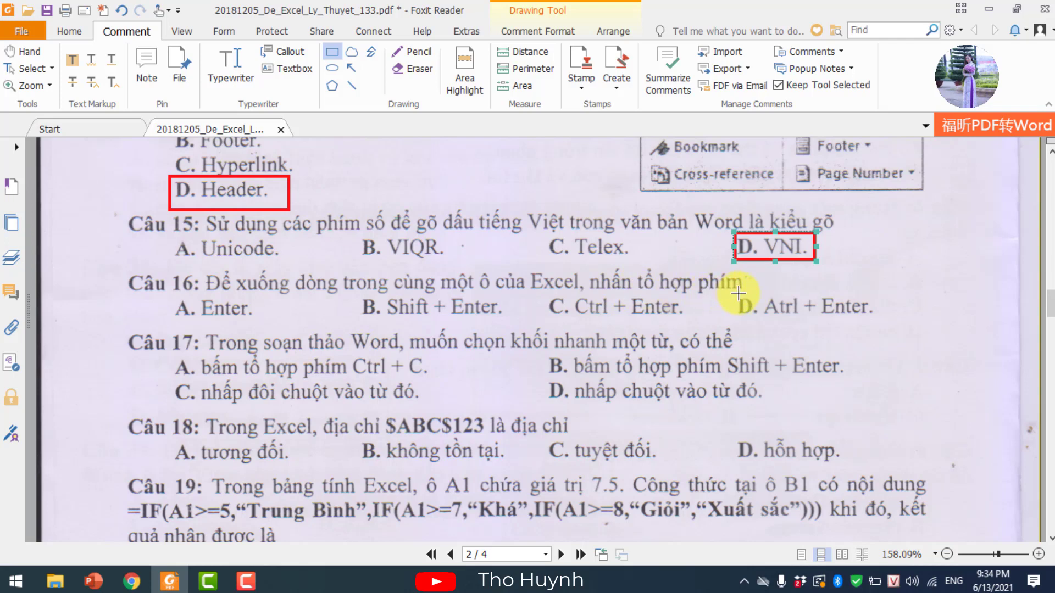
- Box answer D for Câu 16, C for Câu 17 and 'C. tuyệt đối' for Câu 18
left_click_drag(734, 290, 883, 327)
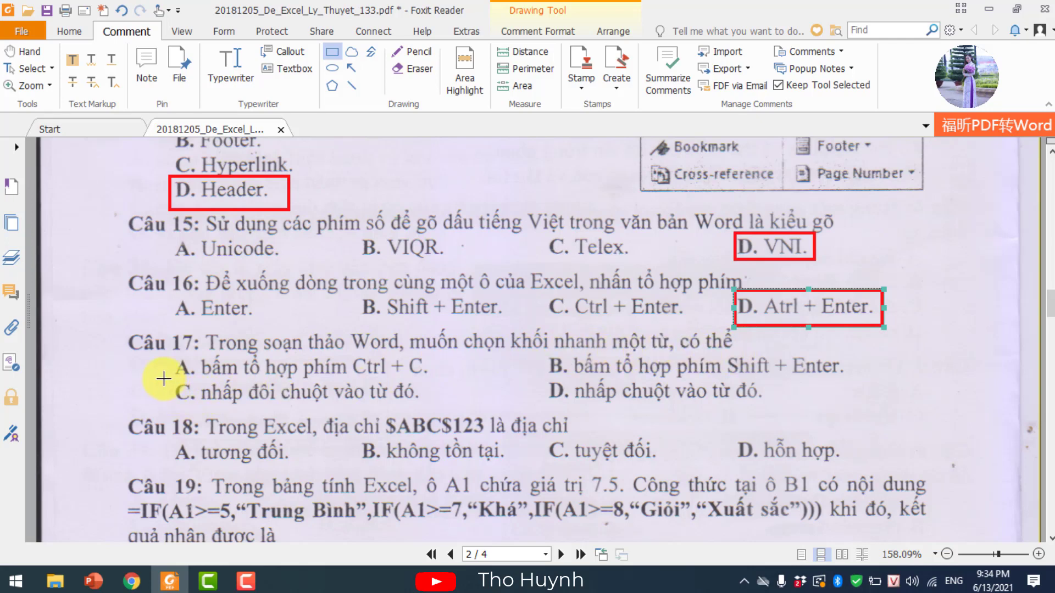
left_click_drag(163, 379, 435, 411)
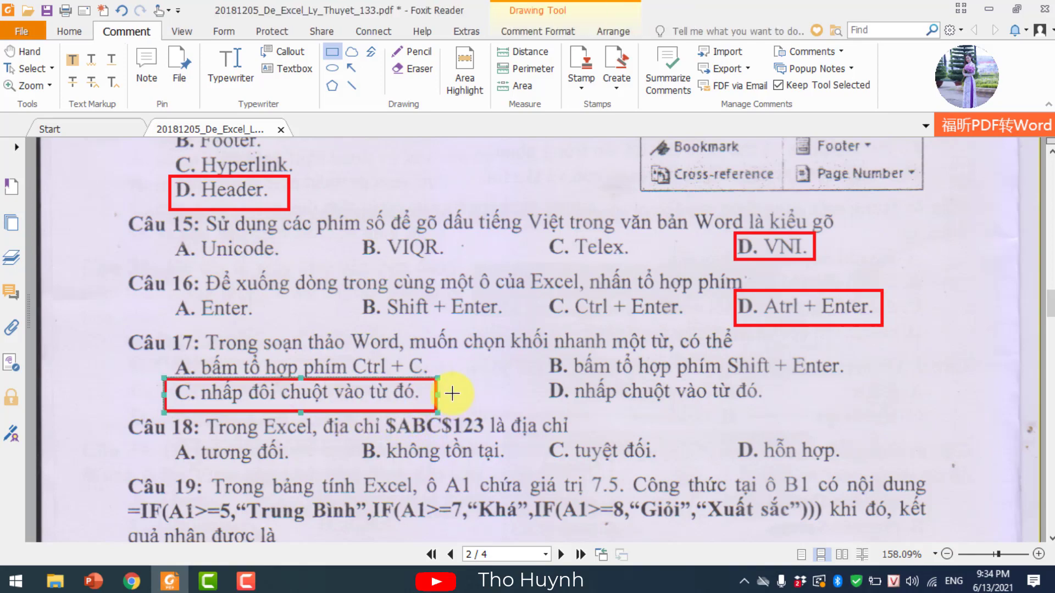
scroll(478, 383, "down", 3)
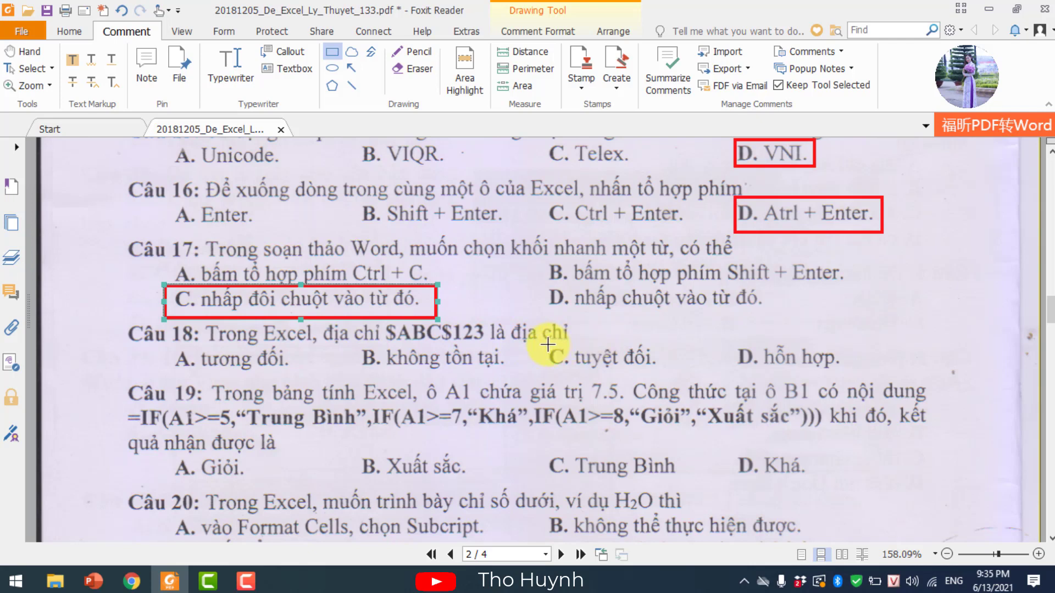
left_click_drag(548, 345, 666, 372)
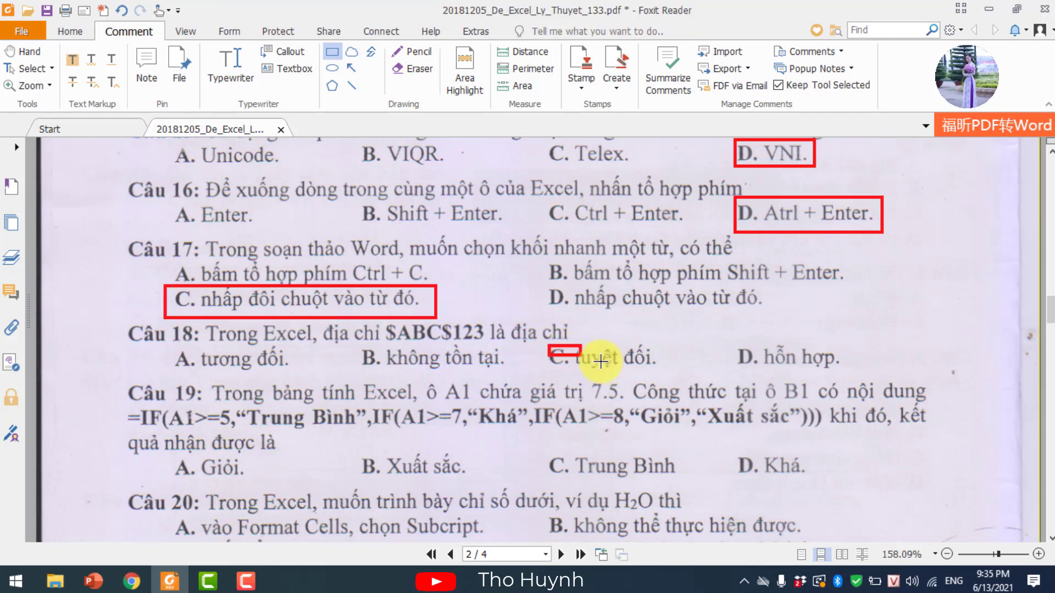
left_click(667, 365)
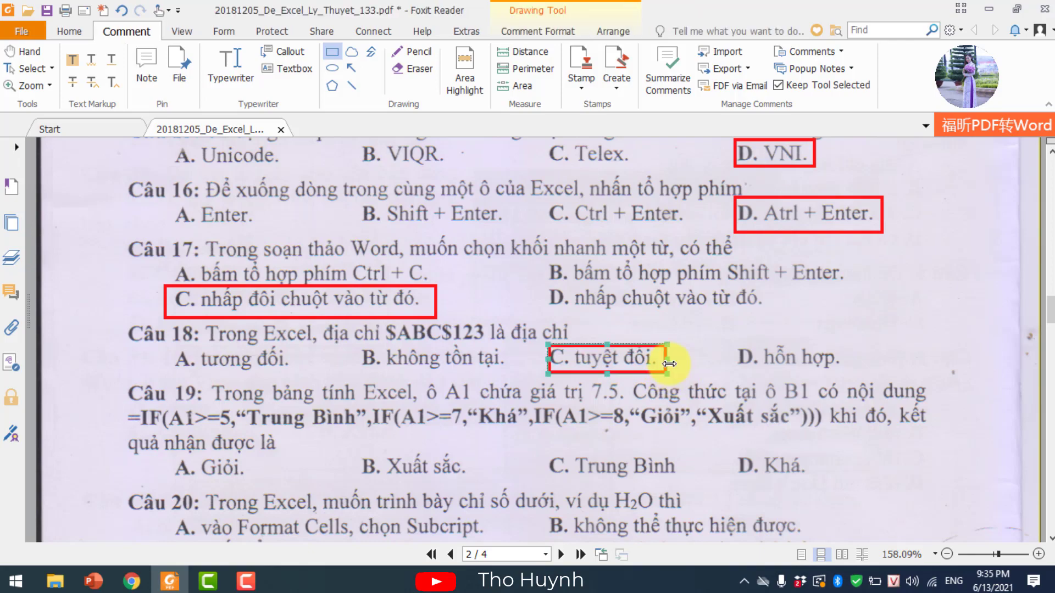
scroll(670, 364, "down", 3)
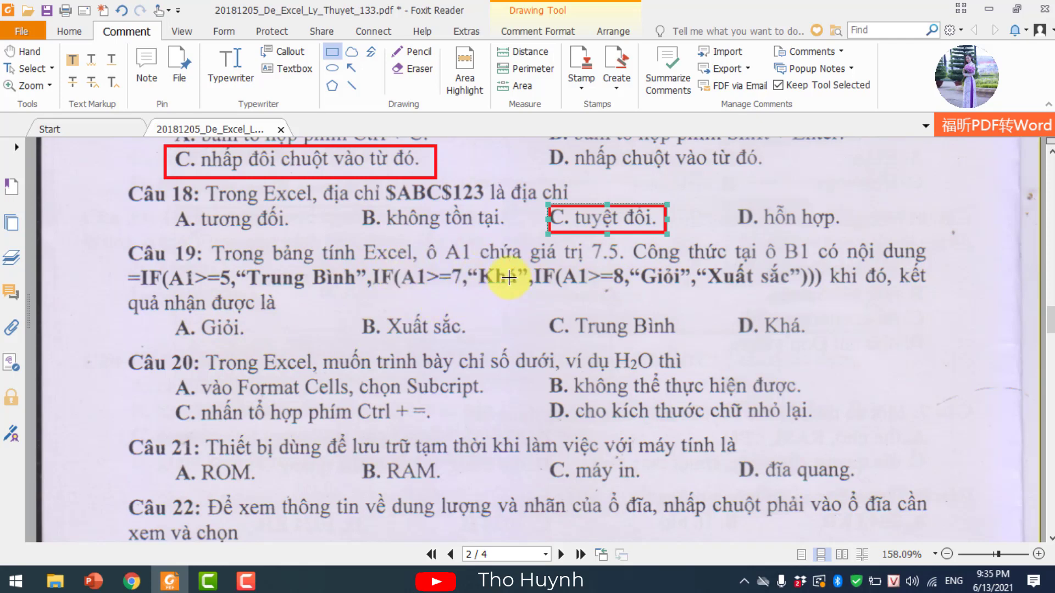
- Box 'D. Khá' for Câu 19, A for Câu 20, 'B. RAM' for Câu 21 and 'A. Properties' for Câu 22
left_click_drag(730, 304, 819, 343)
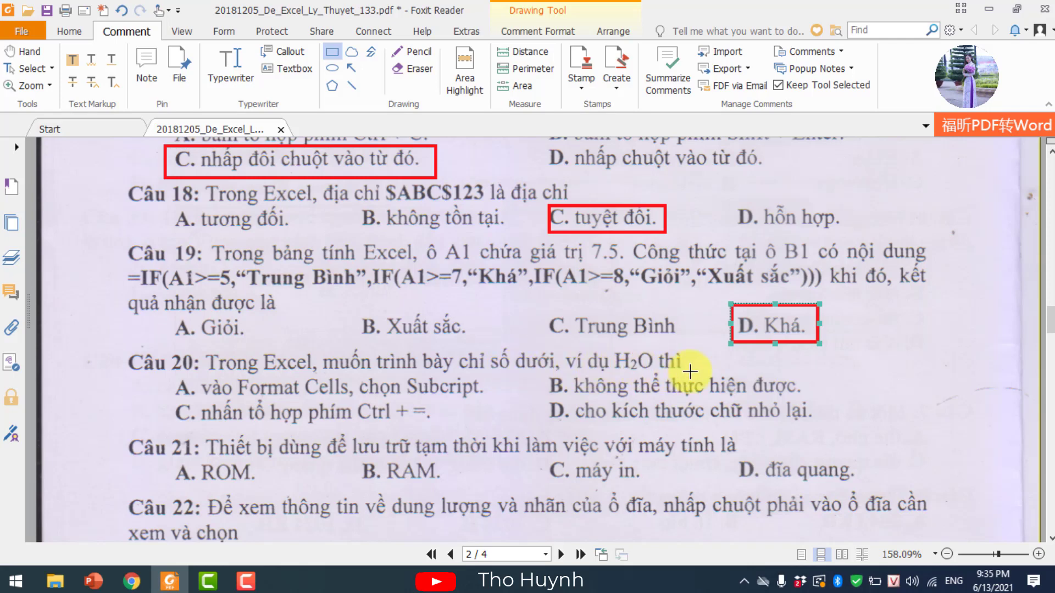
left_click(177, 377)
left_click_drag(165, 374, 498, 401)
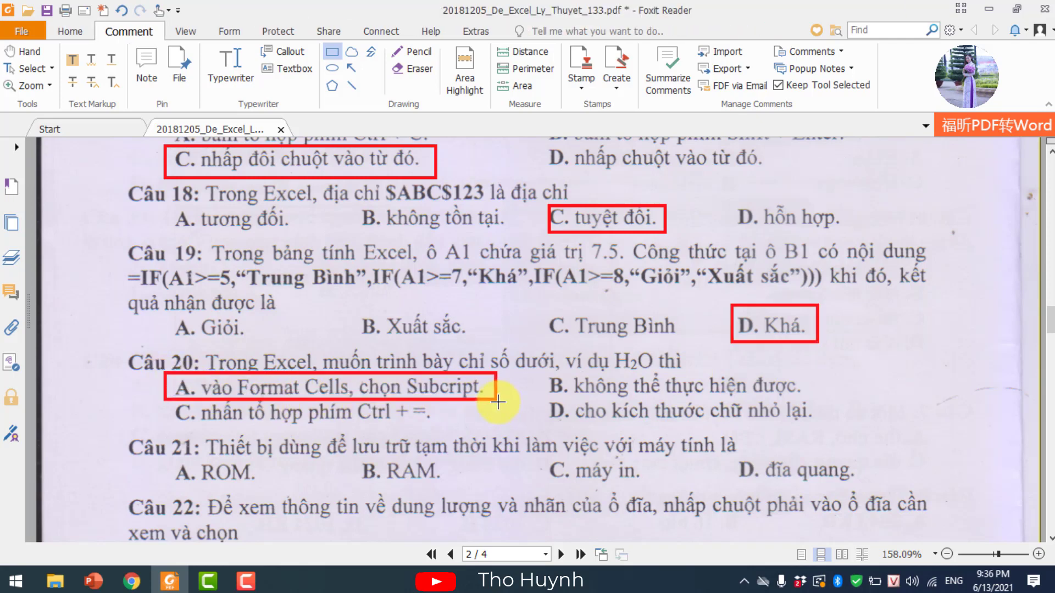
scroll(516, 428, "down", 2)
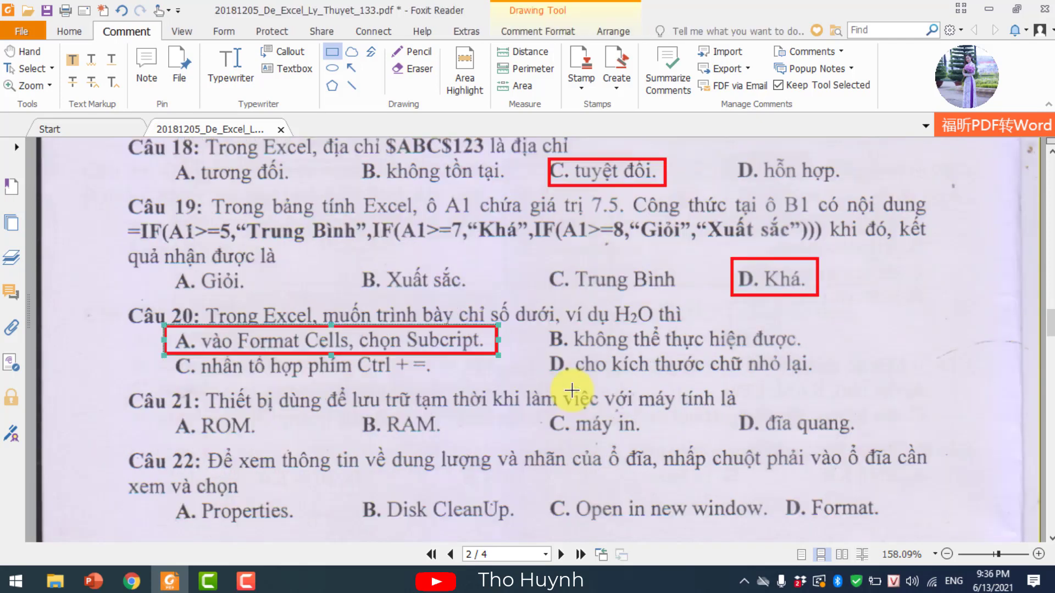
scroll(517, 429, "down", 2)
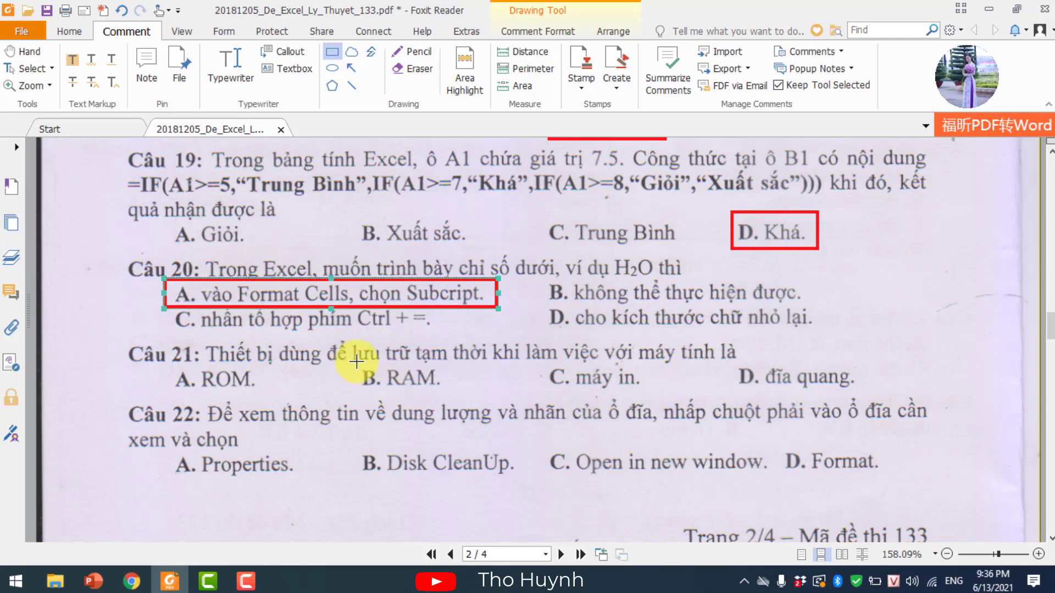
left_click_drag(357, 363, 453, 392)
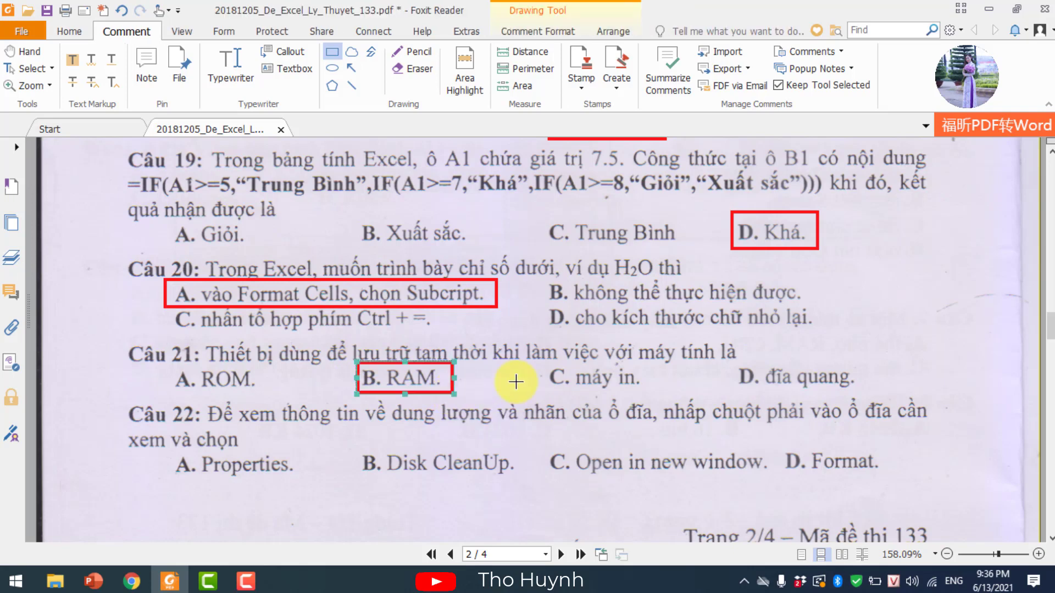
scroll(513, 443, "down", 3)
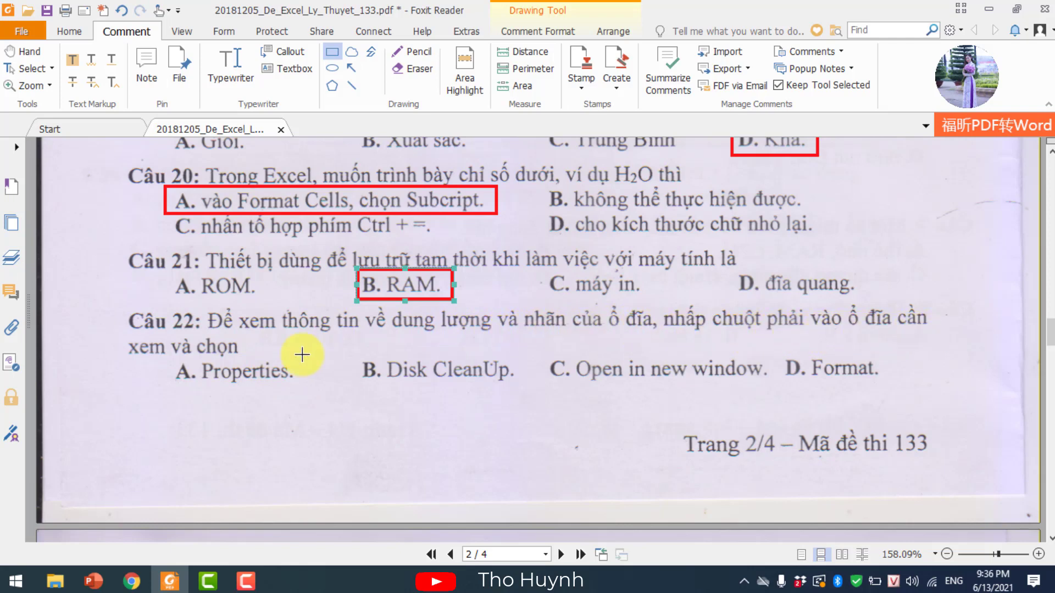
left_click_drag(169, 358, 309, 388)
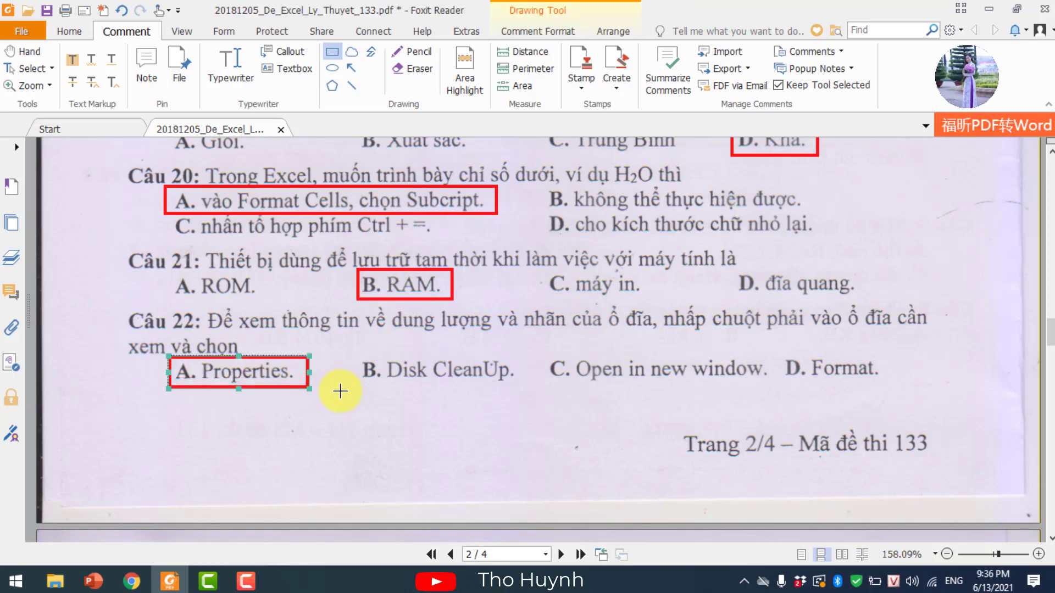
scroll(400, 370, "down", 2)
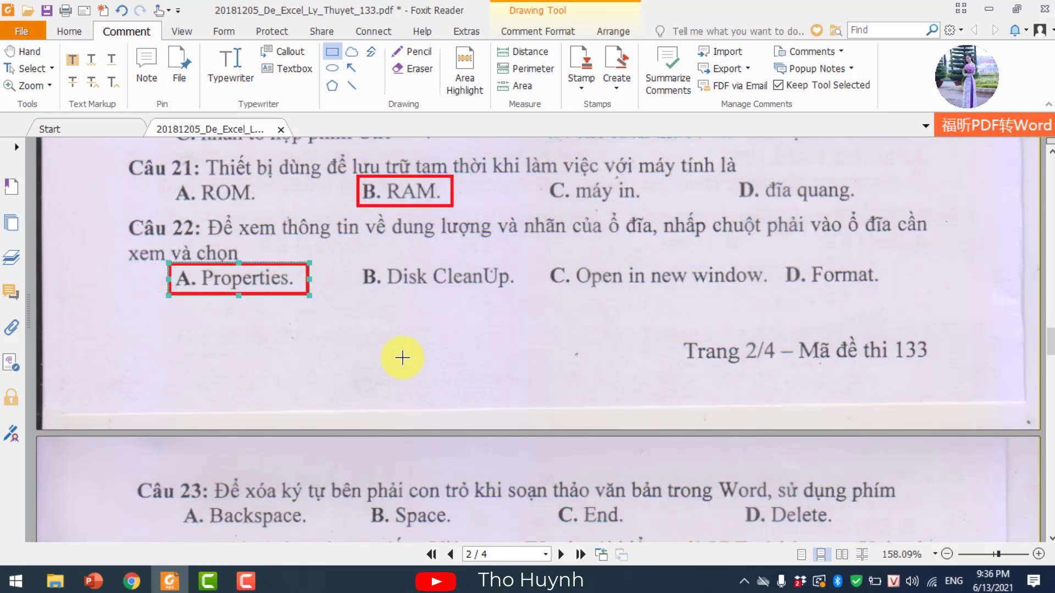
scroll(403, 356, "down", 1)
scroll(405, 356, "down", 1)
- Box 'D. Delete' for Câu 23, 'B. Times New Roman, Arial' for Câu 24, 'A. 1.75' for Câu 25 and 'B. Equation' for Câu 26
scroll(405, 357, "down", 2)
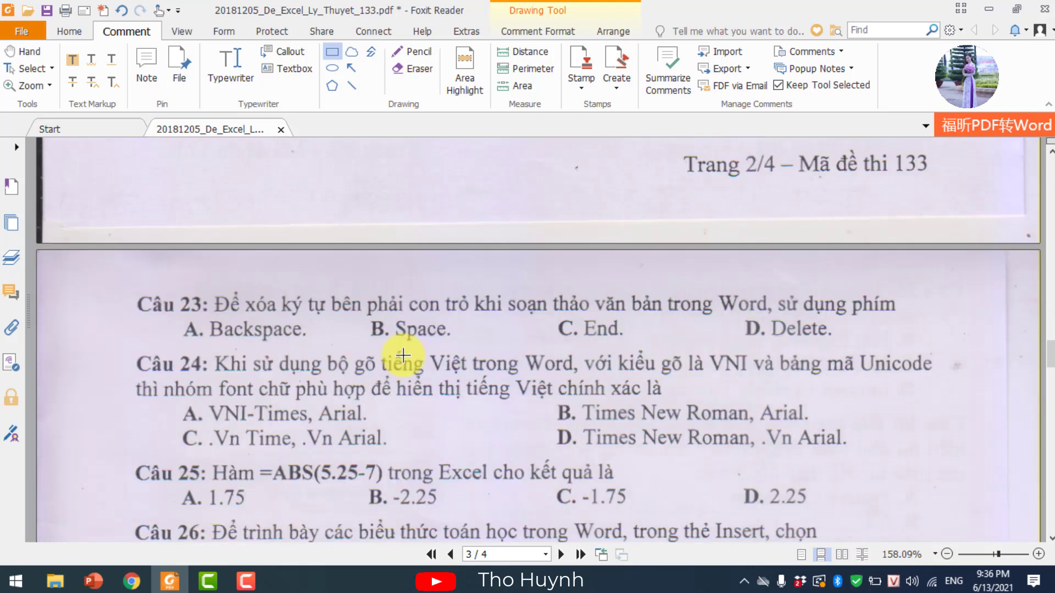
scroll(405, 412, "down", 2)
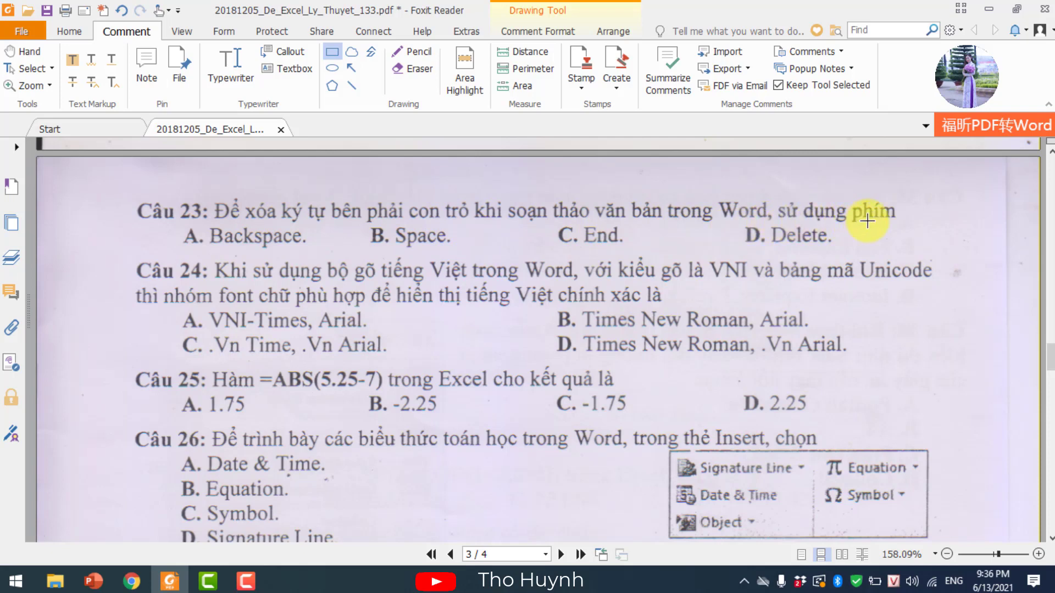
left_click_drag(741, 222, 855, 251)
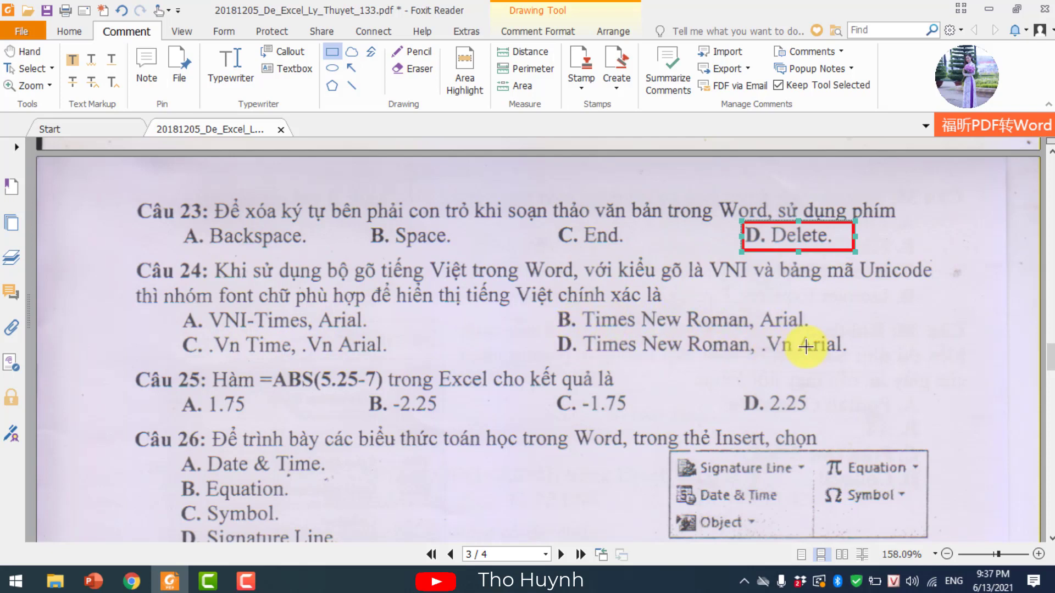
mouse_move(548, 306)
left_mouse_down()
mouse_move(625, 333)
mouse_move(820, 333)
left_mouse_up()
scroll(821, 330, "down", 3)
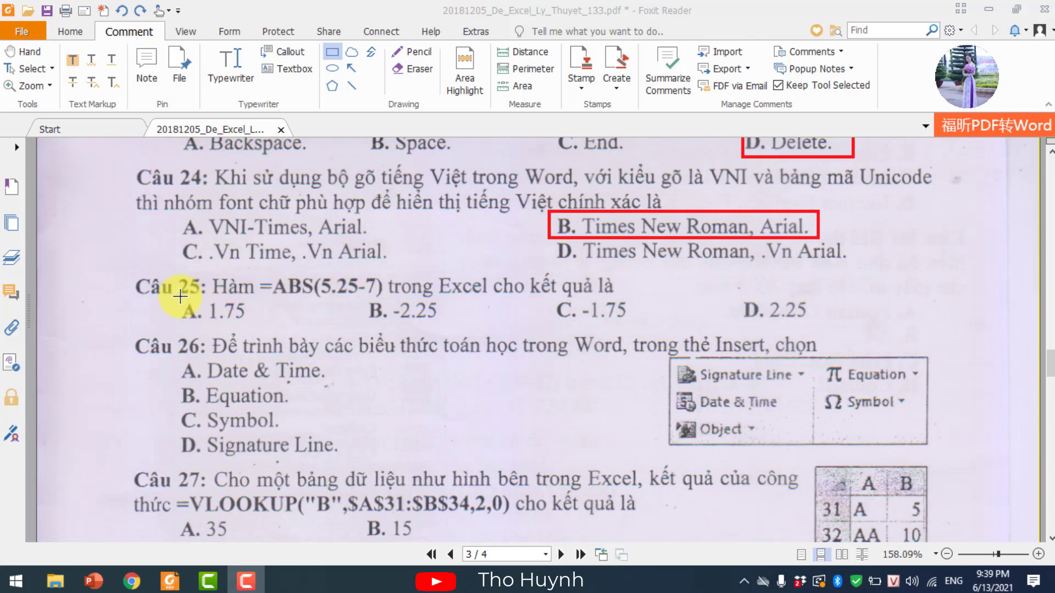
left_click_drag(181, 298, 264, 328)
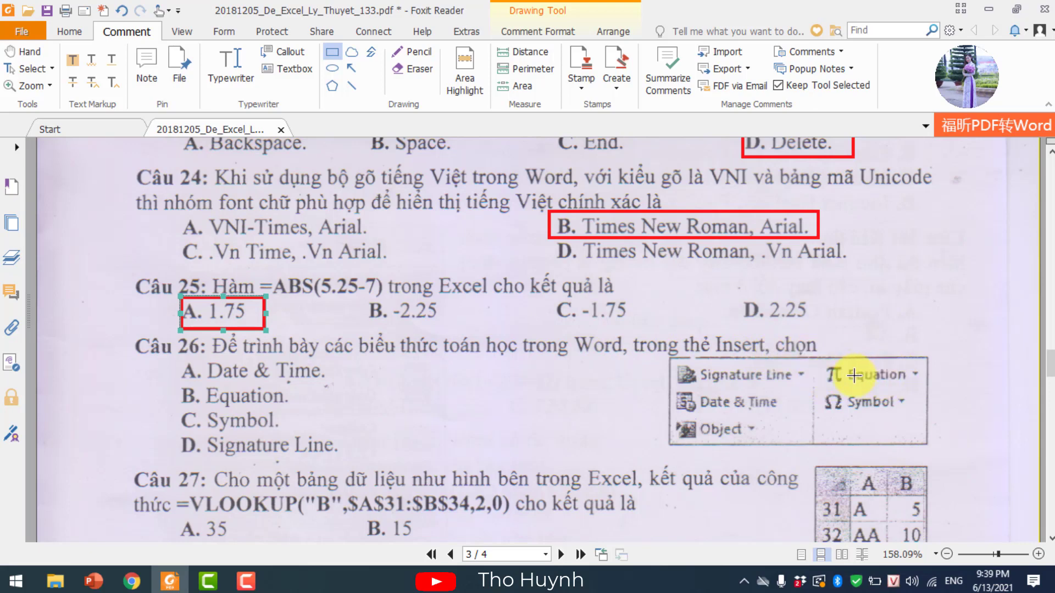
left_click_drag(171, 382, 305, 411)
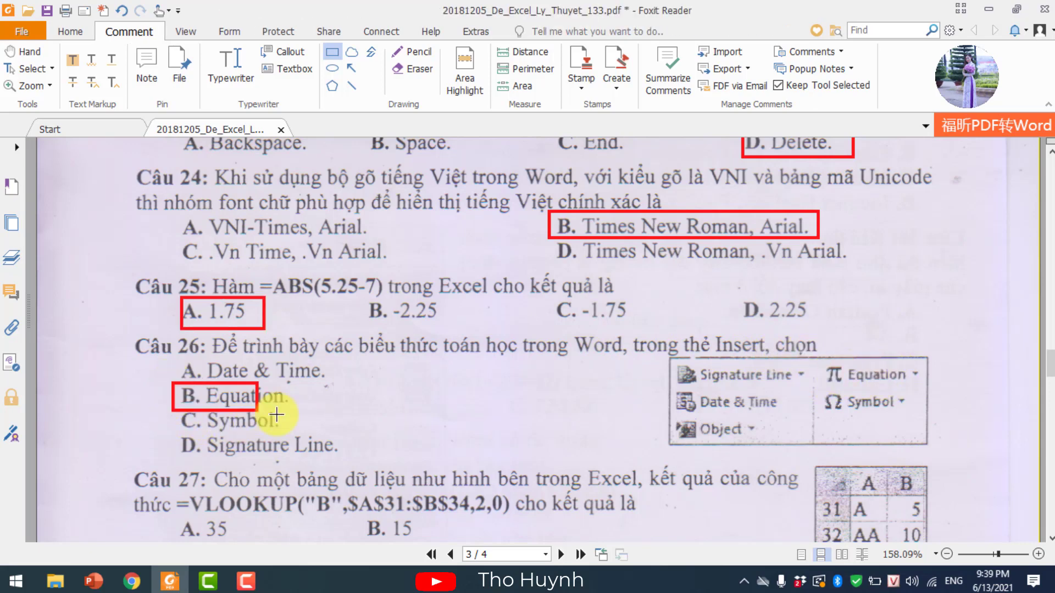
scroll(502, 365, "down", 3)
- Draw red boxes on 'B. 15' for Câu 27, answer A for Câu 28 and answer C for Câu 29
scroll(502, 364, "down", 1)
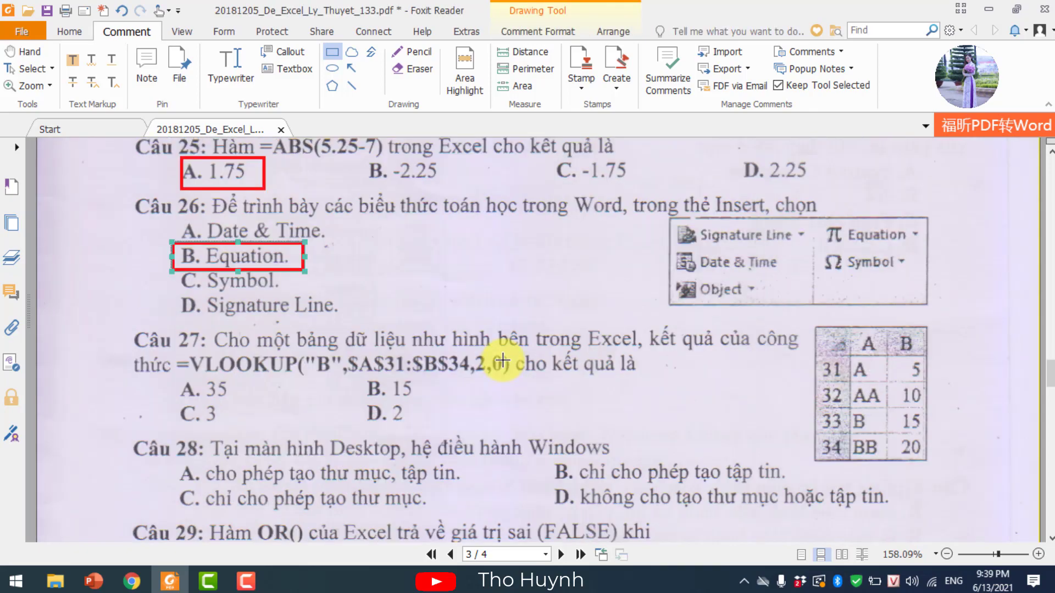
scroll(474, 353, "down", 1)
scroll(440, 330, "down", 1)
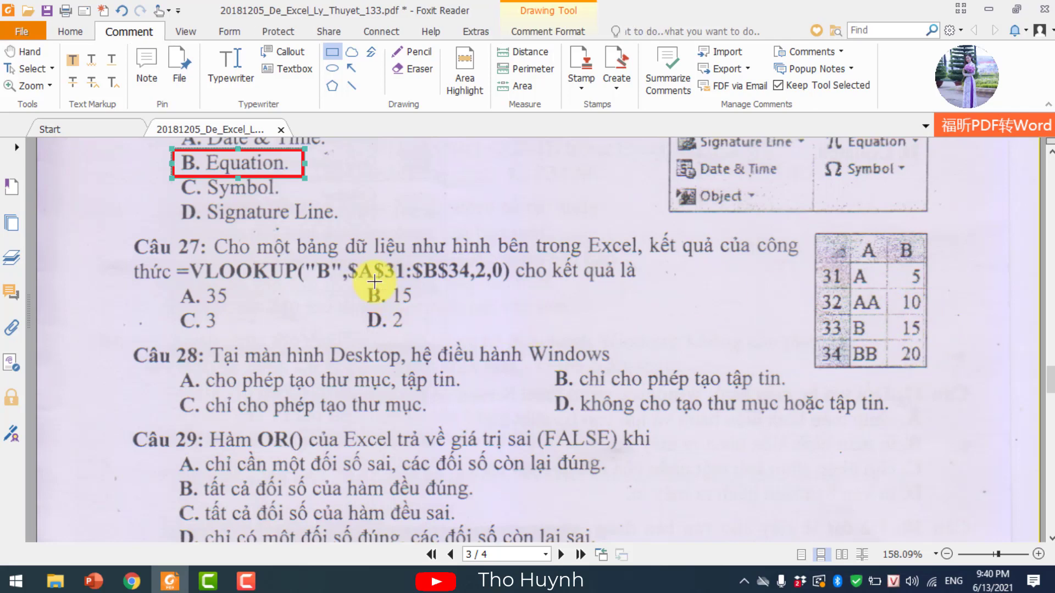
left_click_drag(363, 281, 425, 308)
scroll(586, 333, "down", 3)
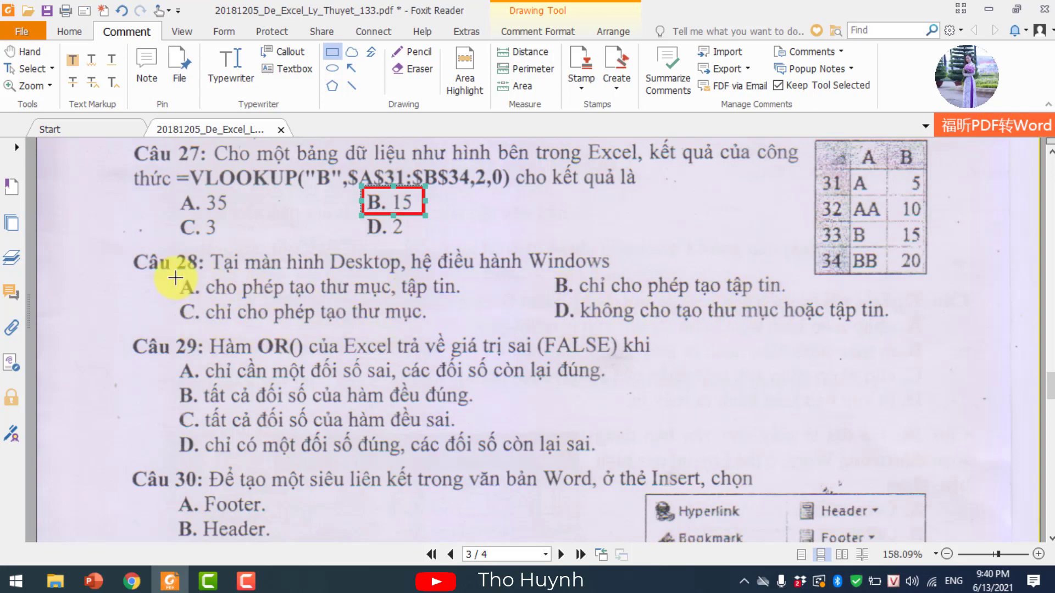
left_click_drag(176, 273, 476, 303)
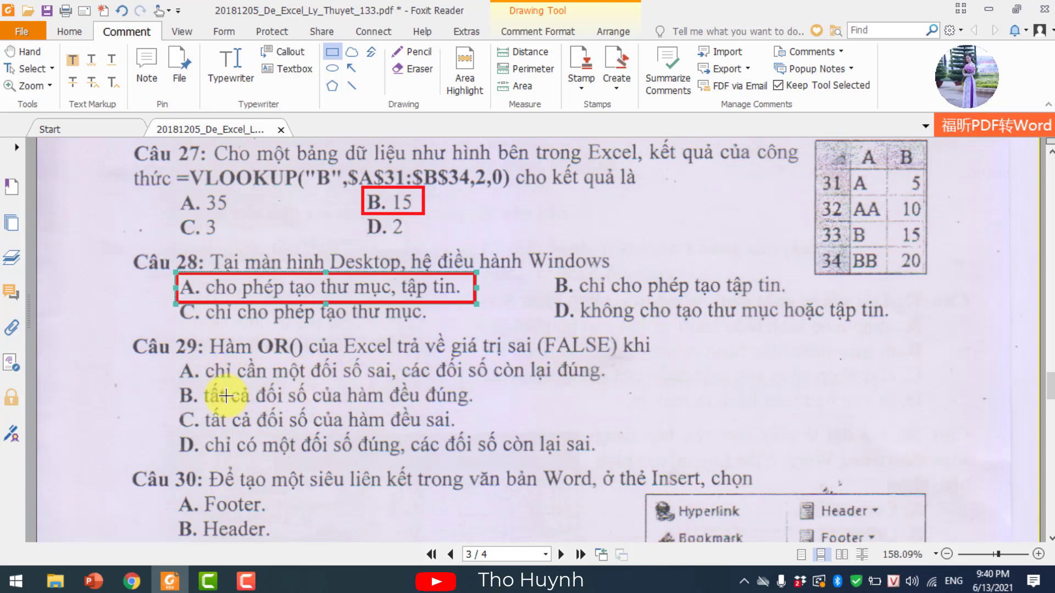
left_click_drag(169, 406, 460, 436)
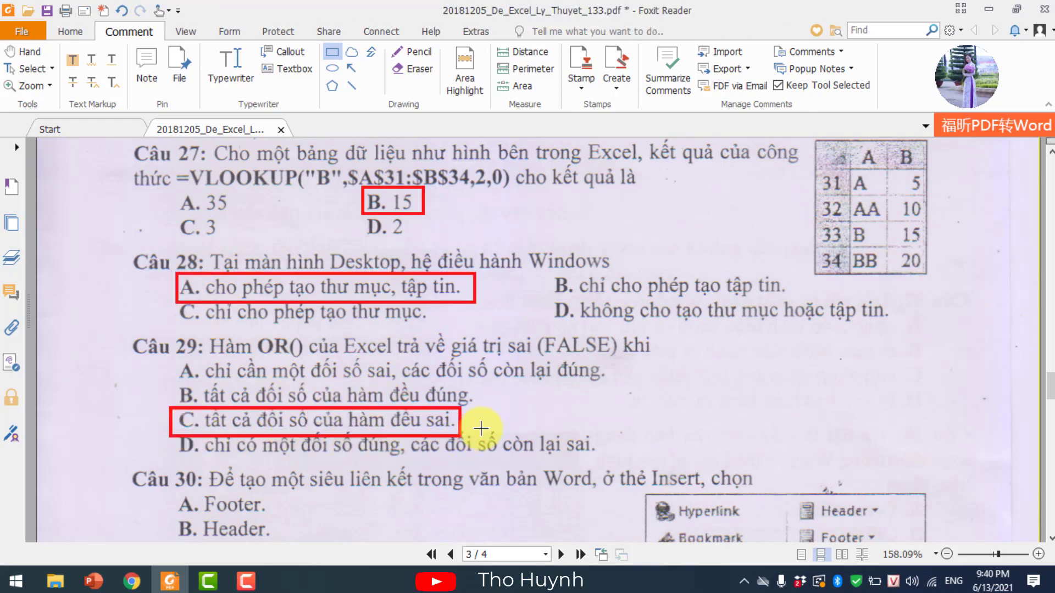
scroll(568, 360, "down", 3)
scroll(568, 360, "down", 1)
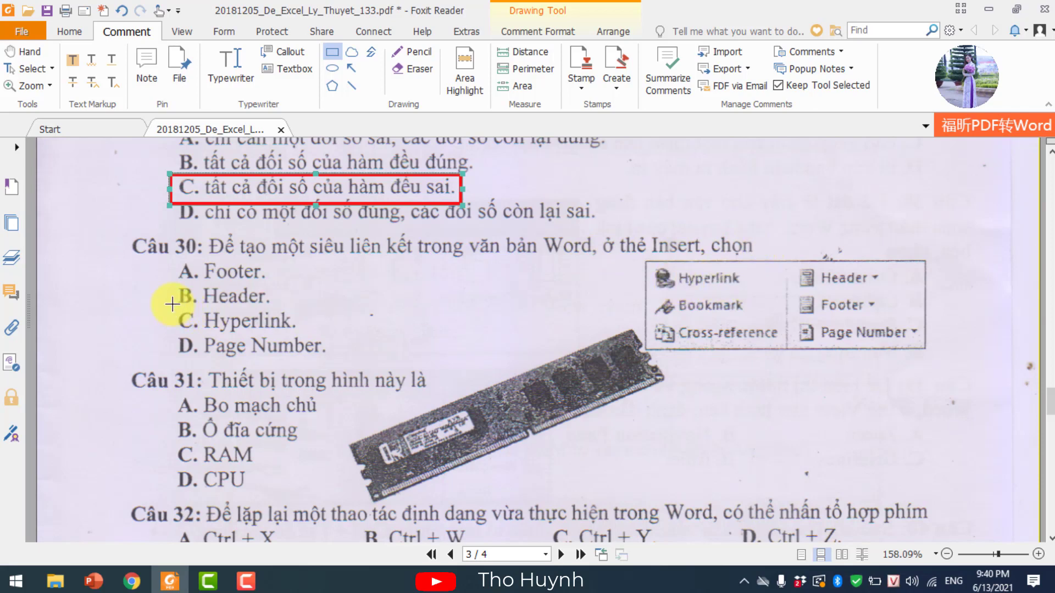
- Box 'C. Hyperlink.' (Câu 30), 'C. RAM' (31), 'C. Ctrl + Y.' (32), 'C. D' (33) and 'A. Chart' (34)
left_click_drag(173, 305, 302, 333)
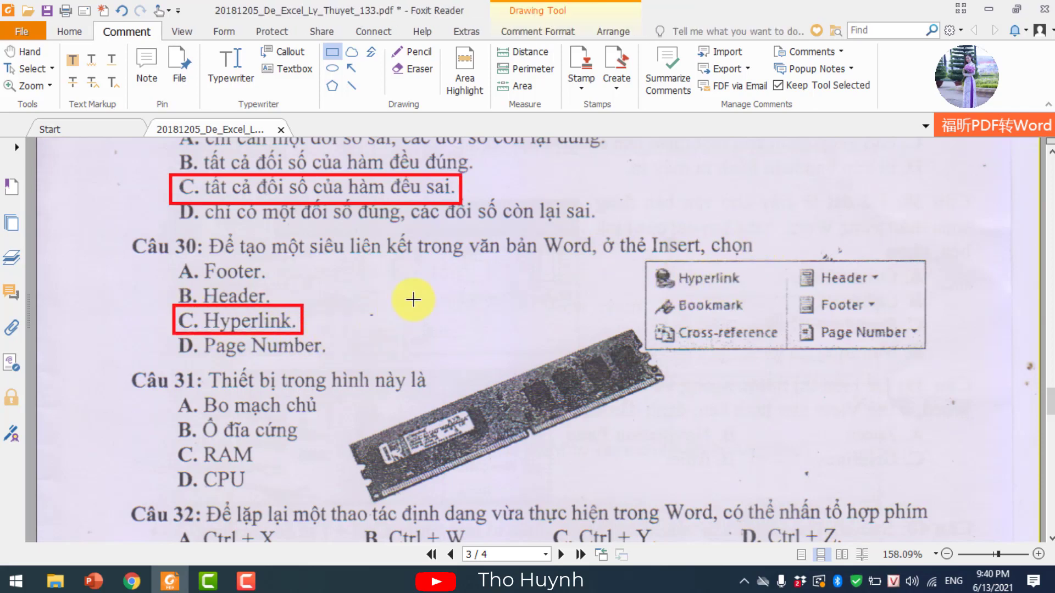
scroll(414, 299, "down", 2)
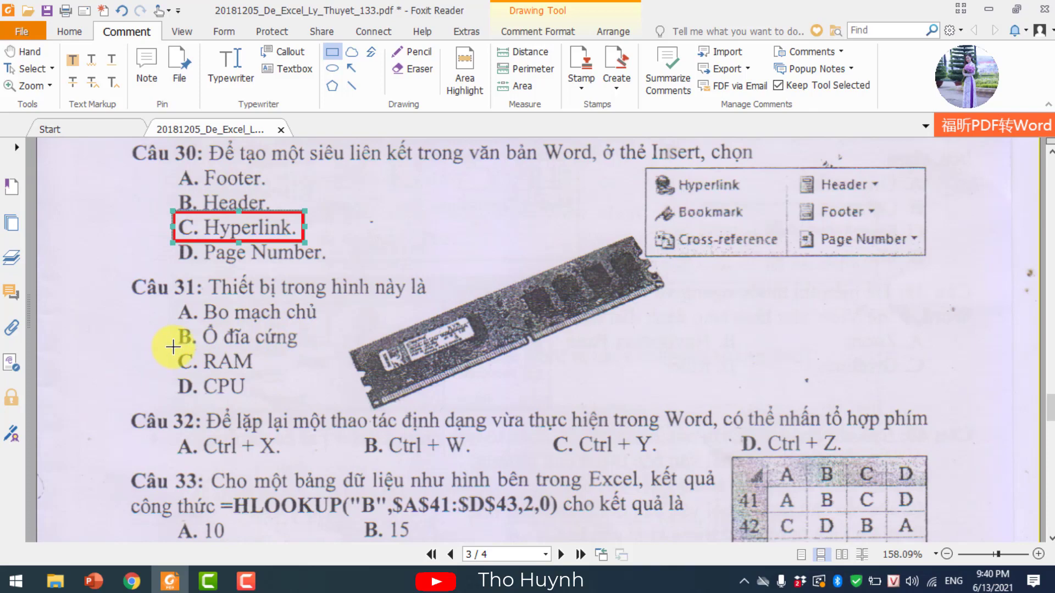
left_click_drag(173, 347, 263, 376)
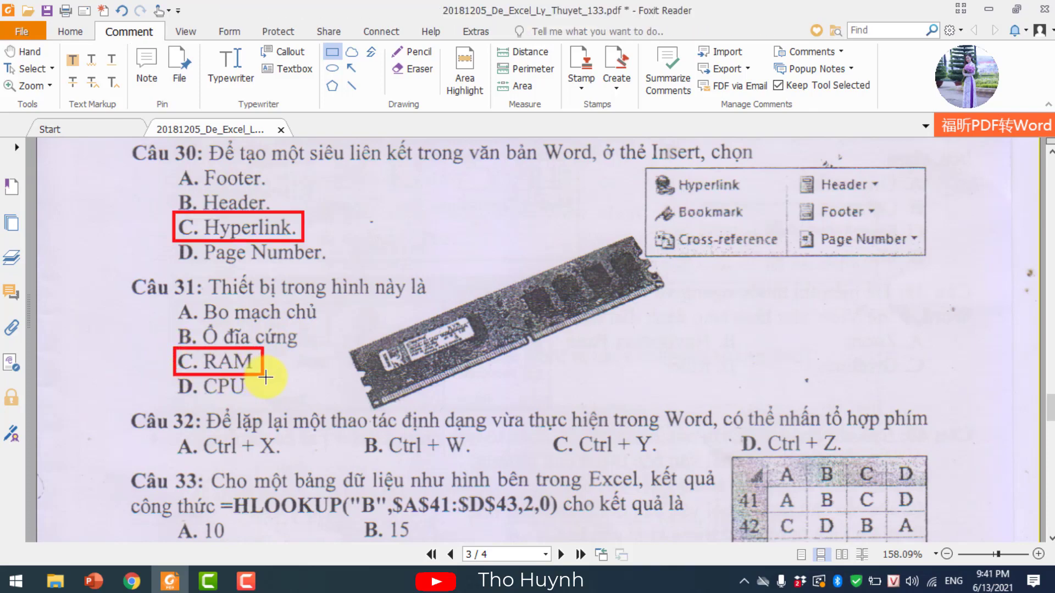
scroll(608, 300, "down", 3)
scroll(608, 301, "down", 2)
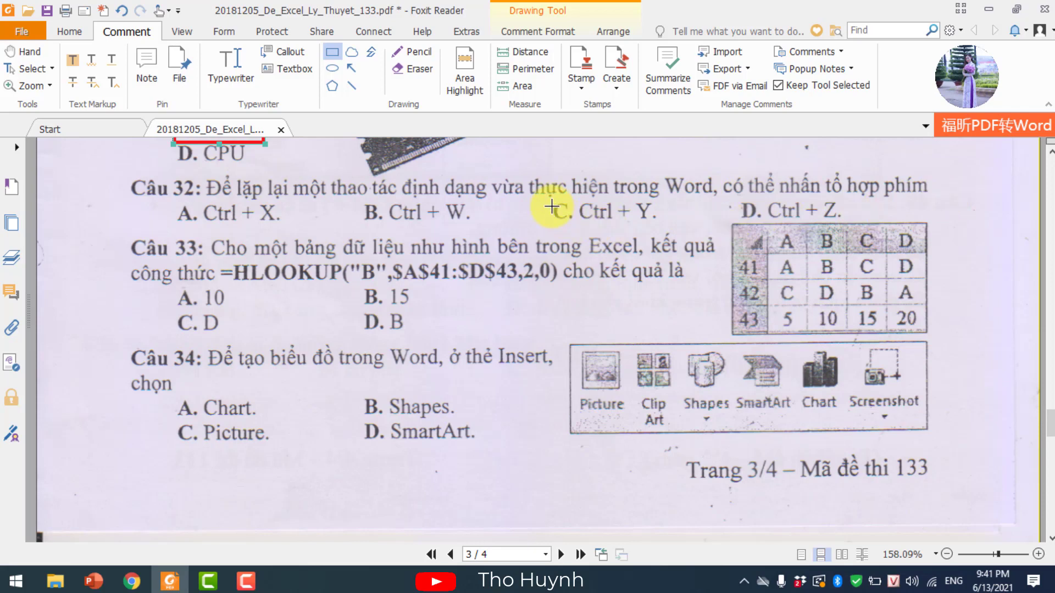
left_click_drag(547, 196, 671, 230)
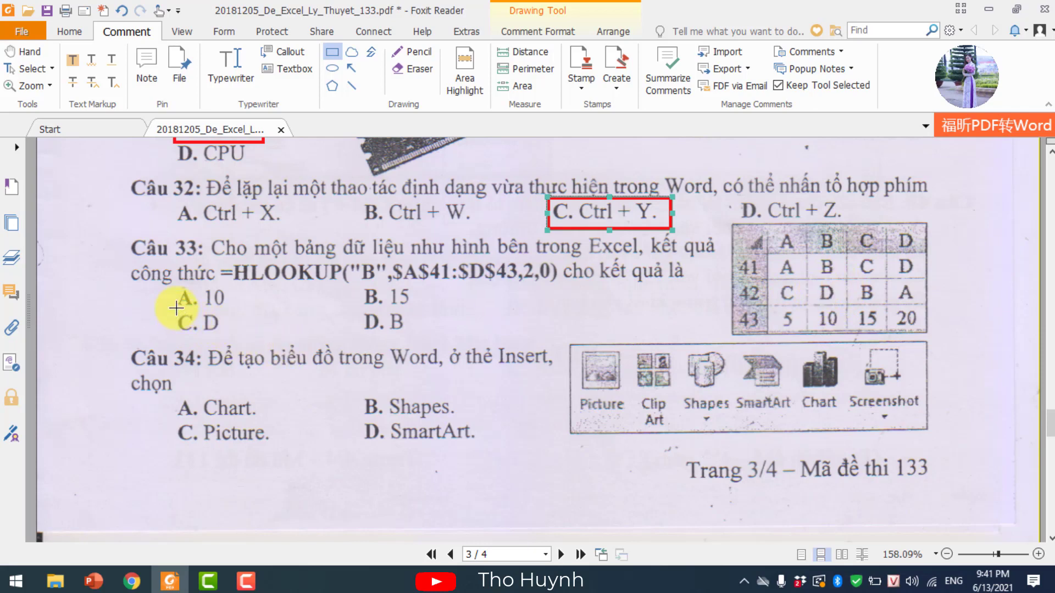
left_click_drag(170, 308, 236, 338)
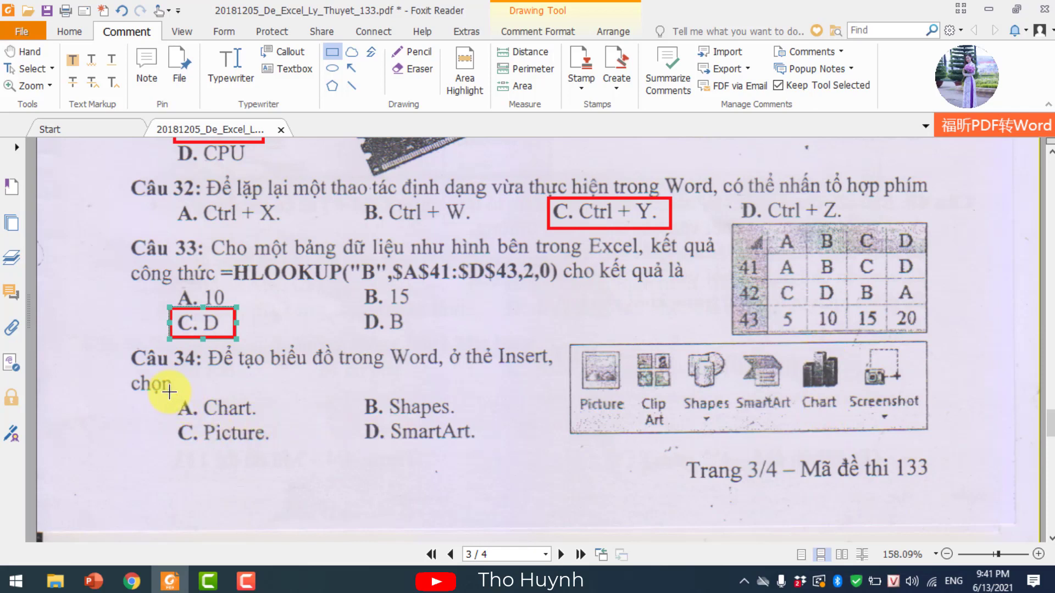
left_click_drag(175, 389, 270, 424)
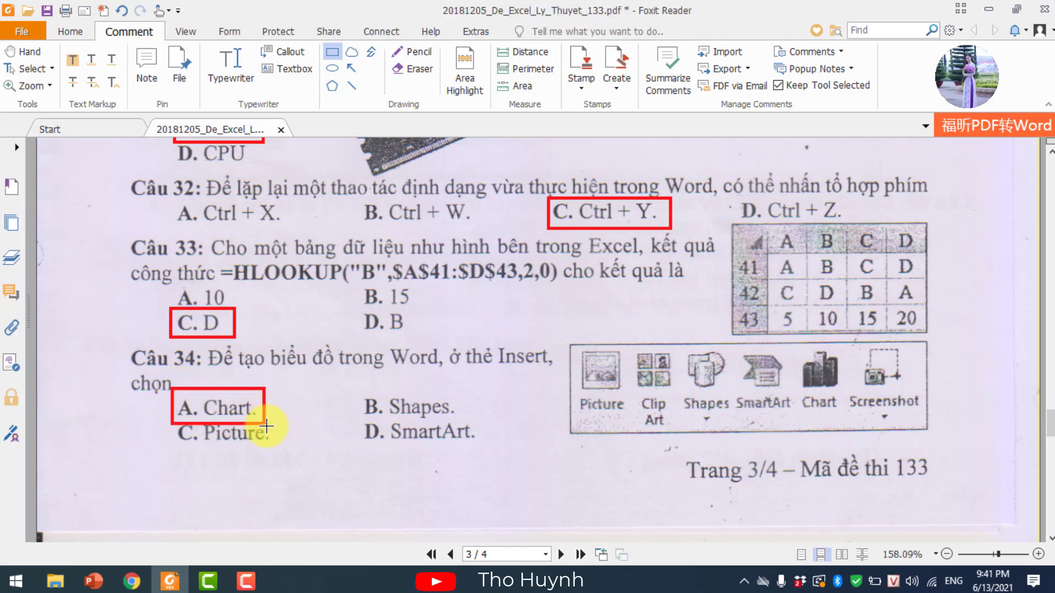
- On page 4, box 'D. Internet Explorer, Firefox, Google Chrome' for Câu 35 and 'A. Portrait Orentation' for Câu 36
scroll(501, 372, "down", 1)
scroll(511, 370, "down", 3)
scroll(511, 370, "down", 1)
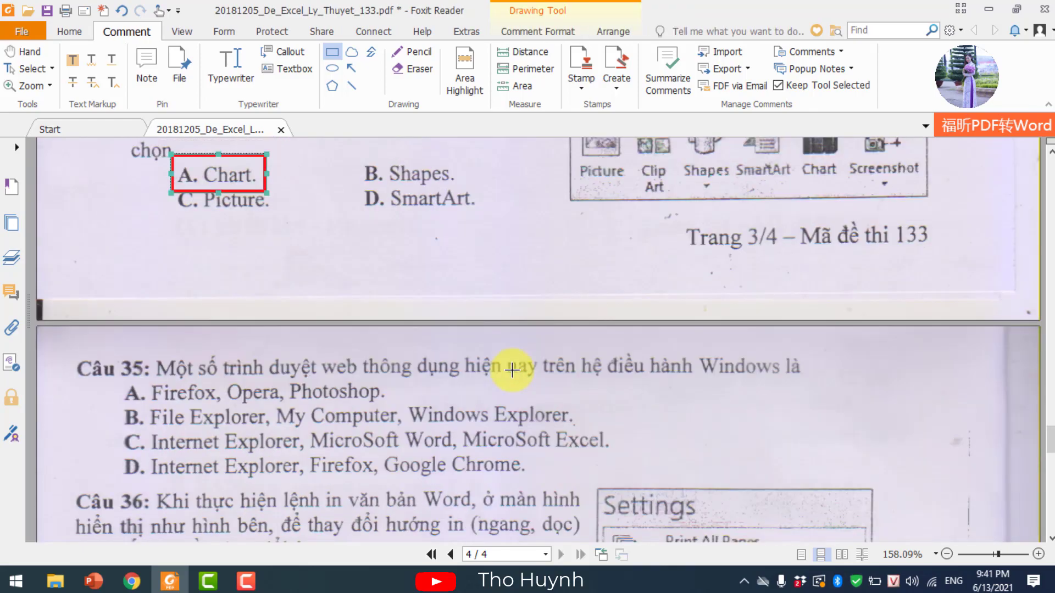
scroll(511, 371, "down", 2)
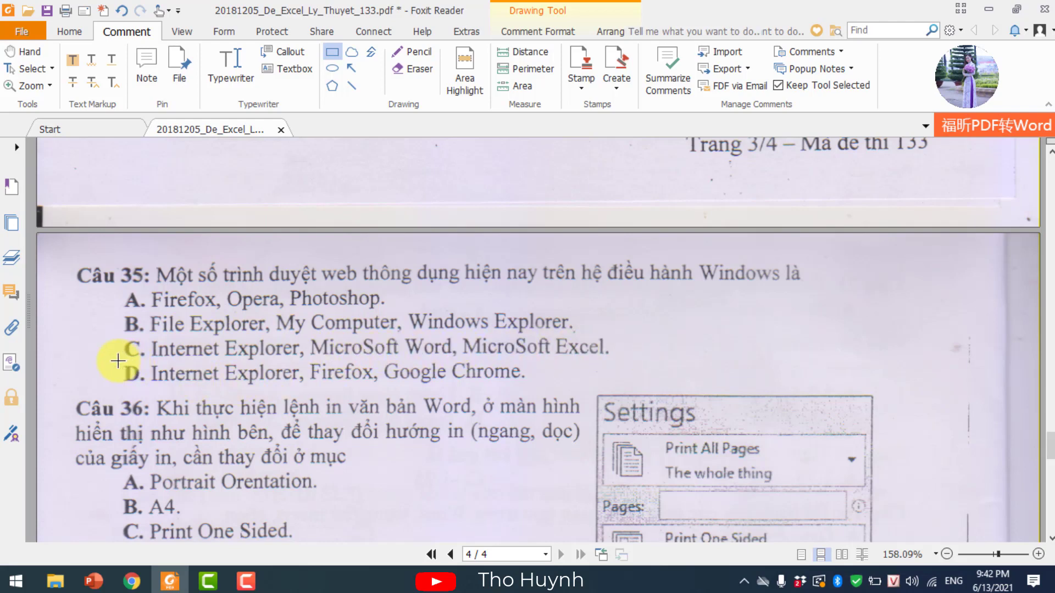
mouse_move(119, 362)
left_mouse_down()
mouse_move(252, 390)
mouse_move(534, 392)
left_mouse_up()
scroll(652, 344, "down", 3)
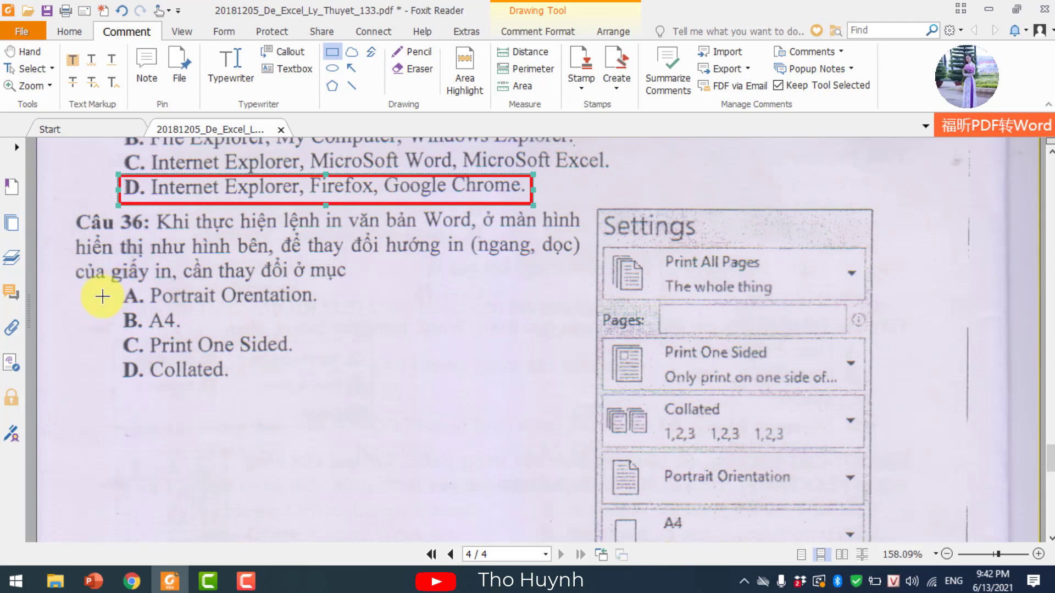
left_click_drag(118, 283, 327, 310)
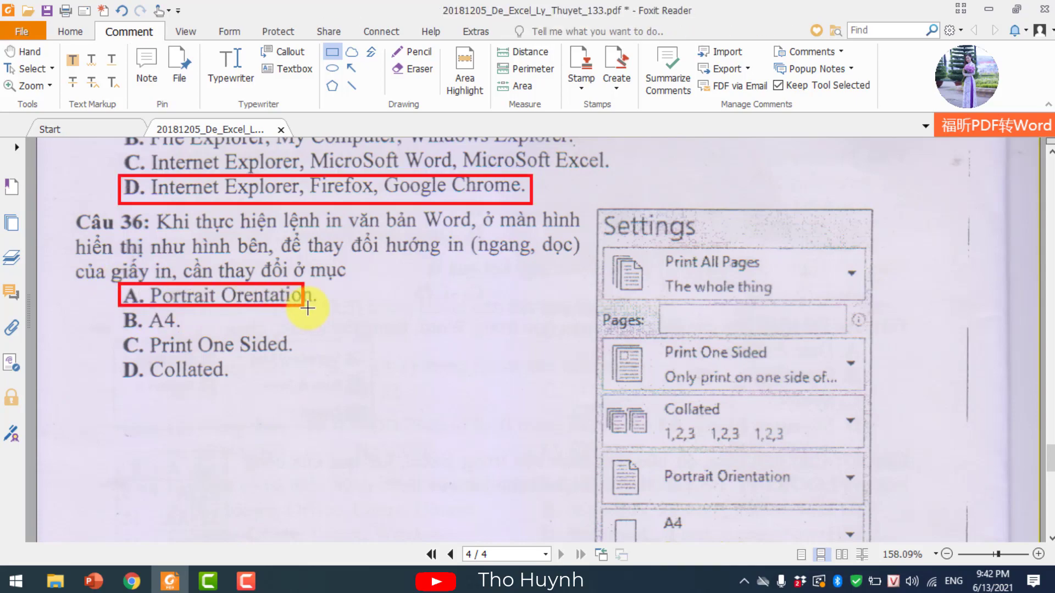
scroll(505, 300, "down", 2)
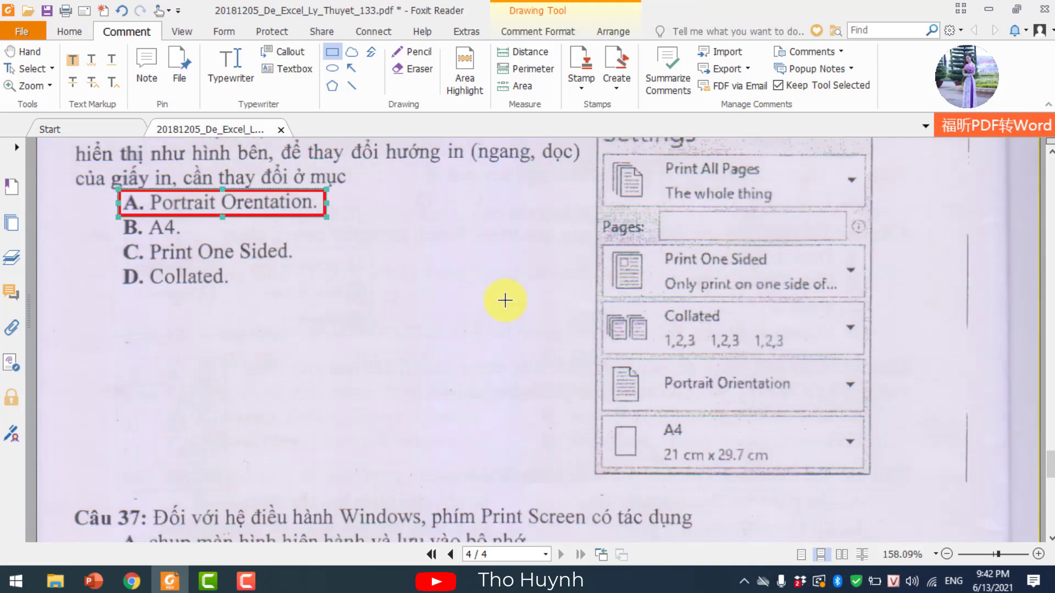
scroll(505, 300, "down", 3)
scroll(505, 300, "down", 2)
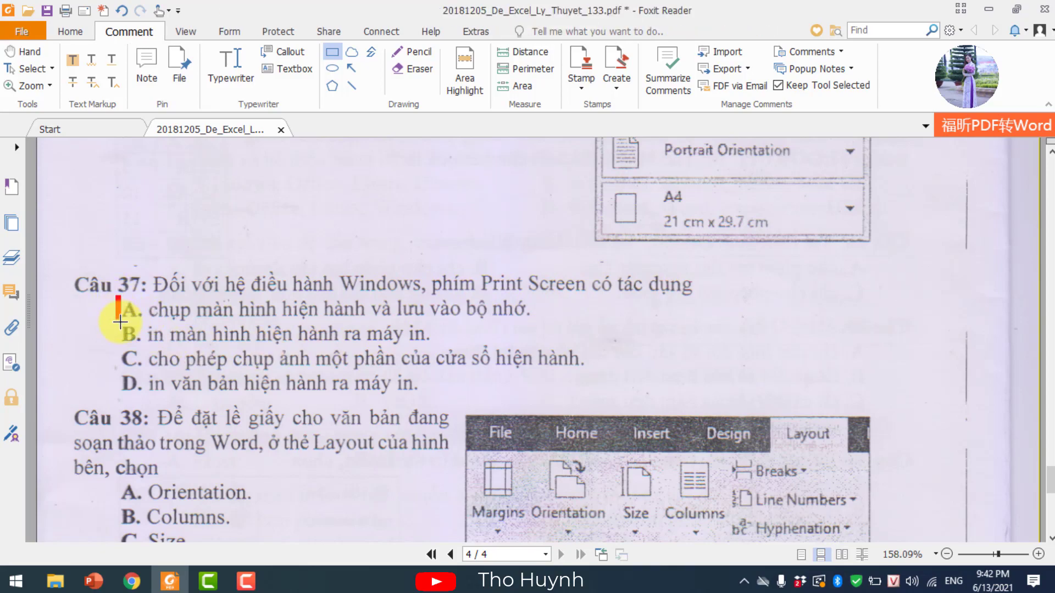
- Draw red boxes around answer A for Câu 37 and 'D. Margins.' for Câu 38
left_click_drag(118, 297, 555, 324)
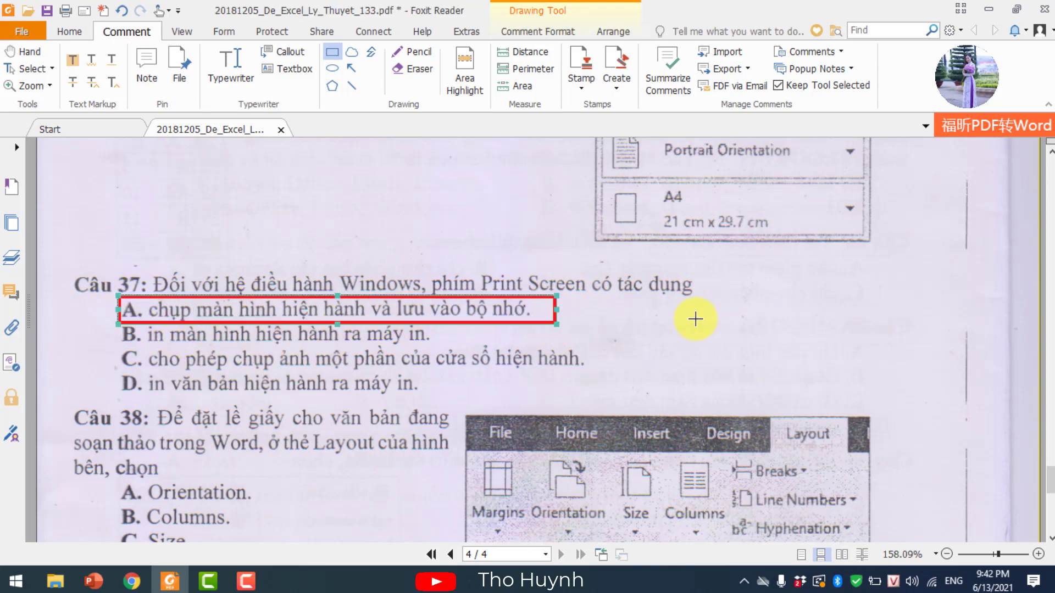
scroll(698, 318, "down", 2)
scroll(698, 318, "down", 2)
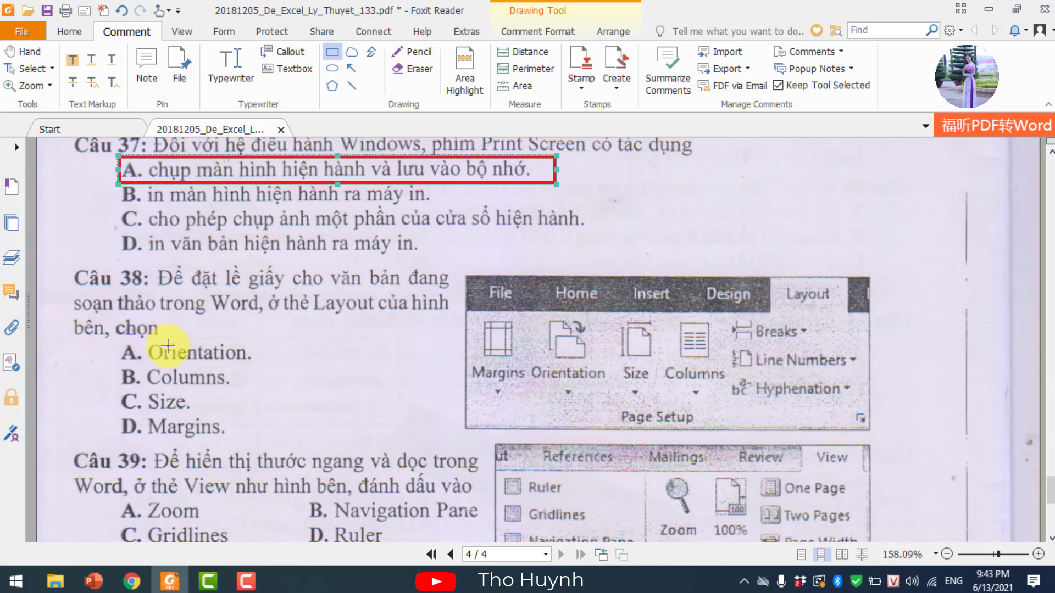
left_click_drag(113, 413, 232, 443)
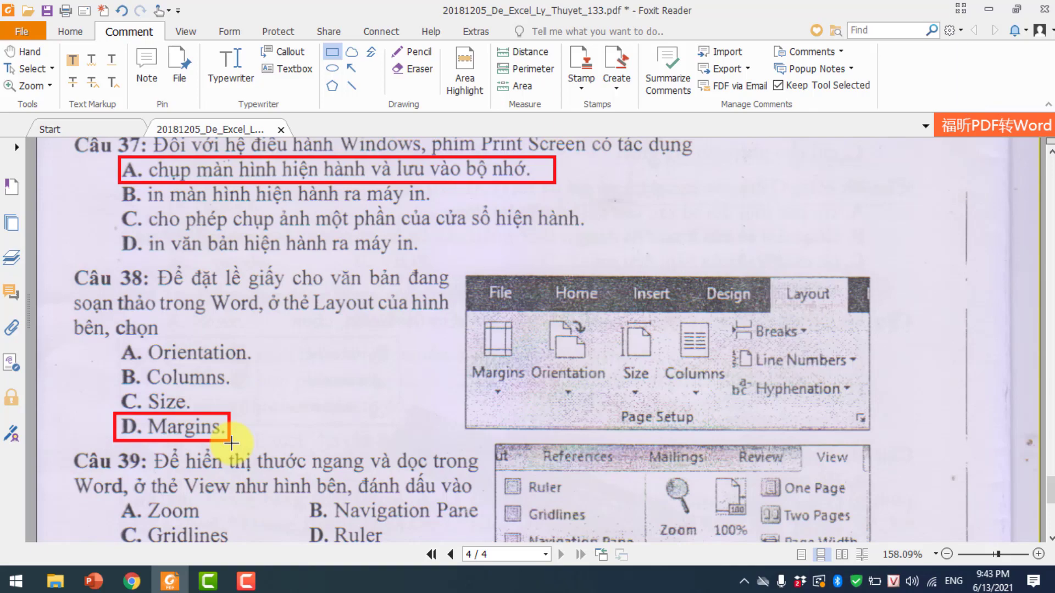
left_click_drag(231, 442, 235, 442)
- Draw red boxes around 'D. Ruler' for Câu 39 and answer D for Câu 40
scroll(460, 365, "down", 3)
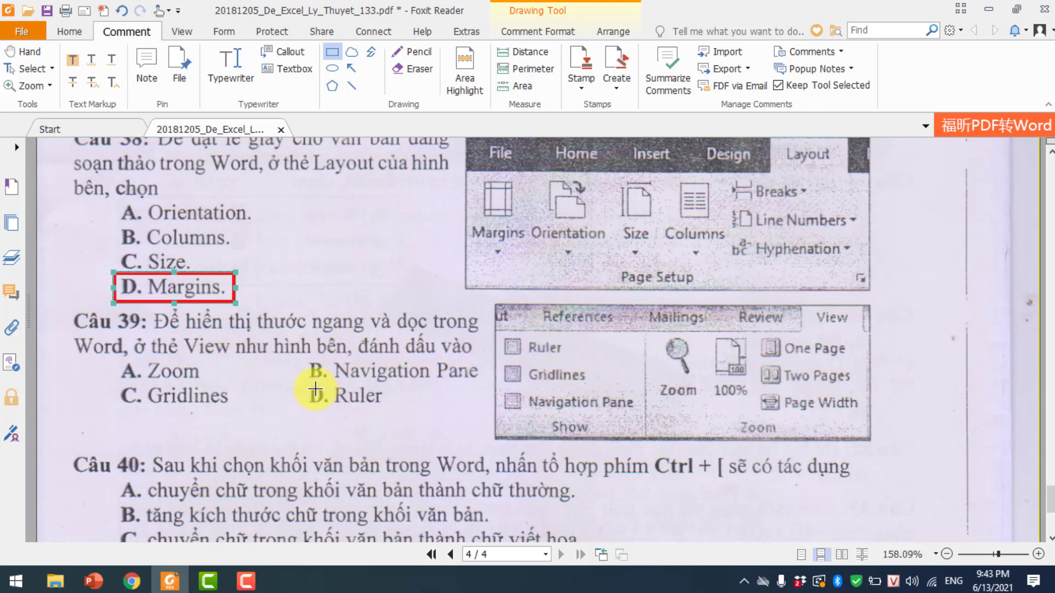
left_click_drag(303, 383, 395, 412)
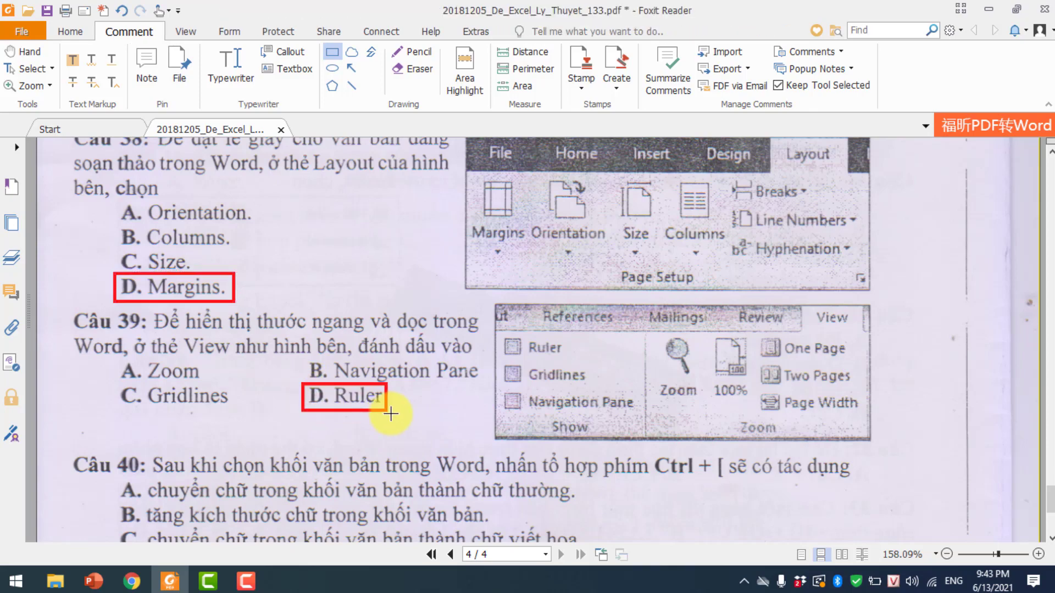
scroll(538, 397, "down", 3)
scroll(538, 396, "down", 1)
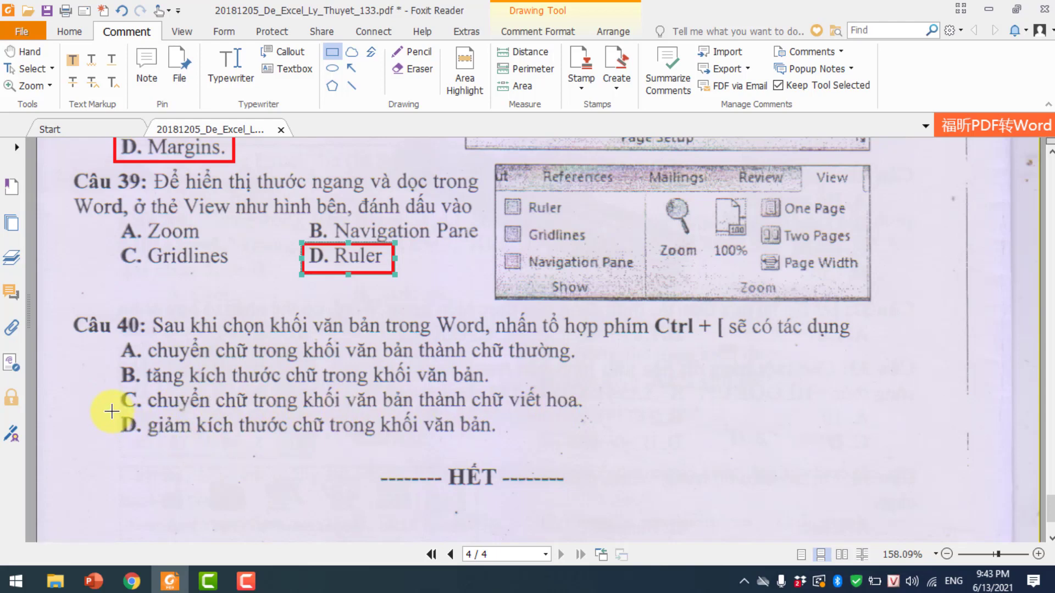
left_click_drag(112, 413, 502, 452)
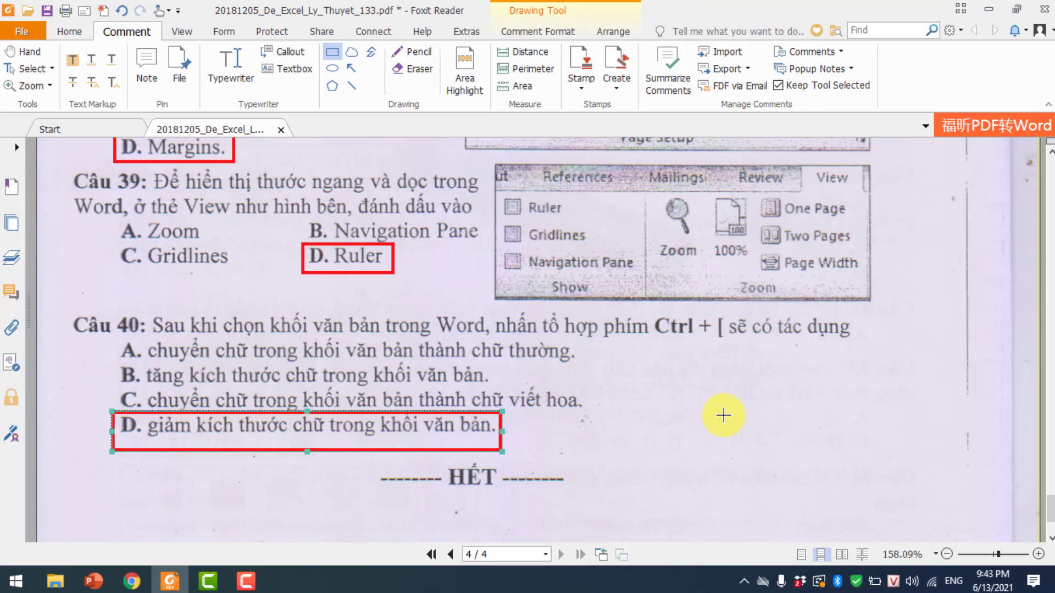